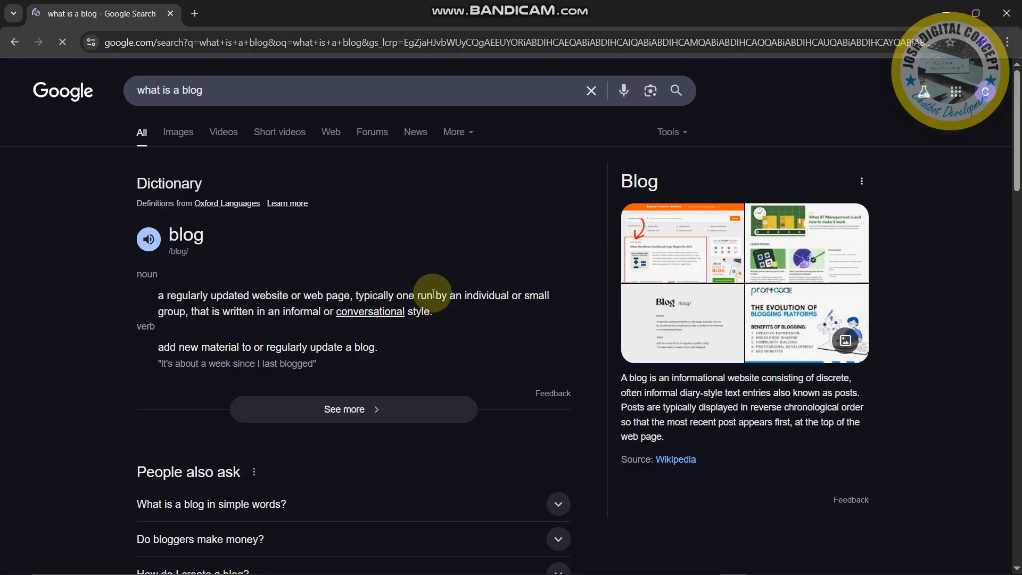
# Step: Open a blank browser tab and look through the Google results for "what is a blog"
pyautogui.click(194, 13)
pyautogui.click(89, 6)
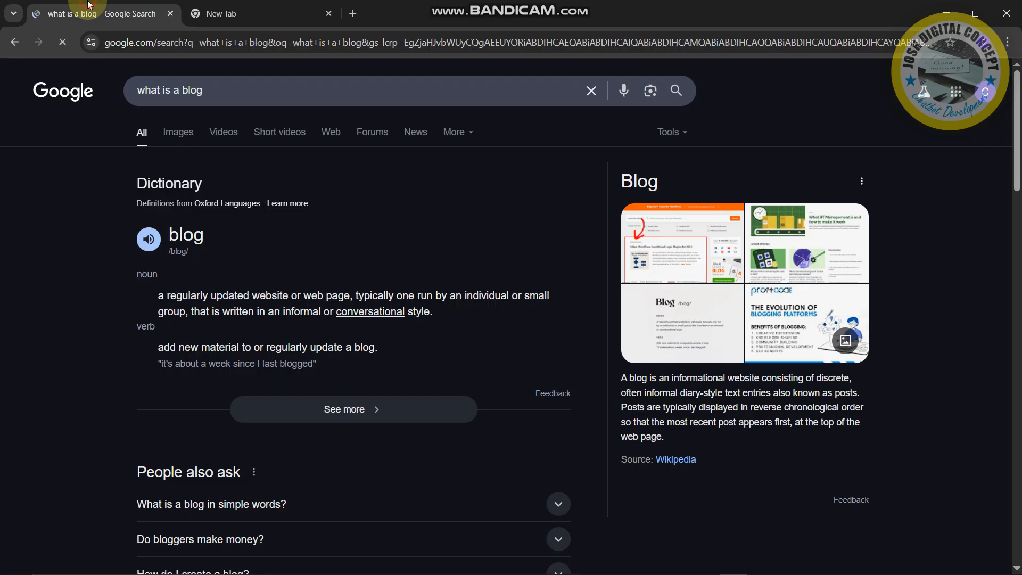
pyautogui.scroll(-9, 328, 347)
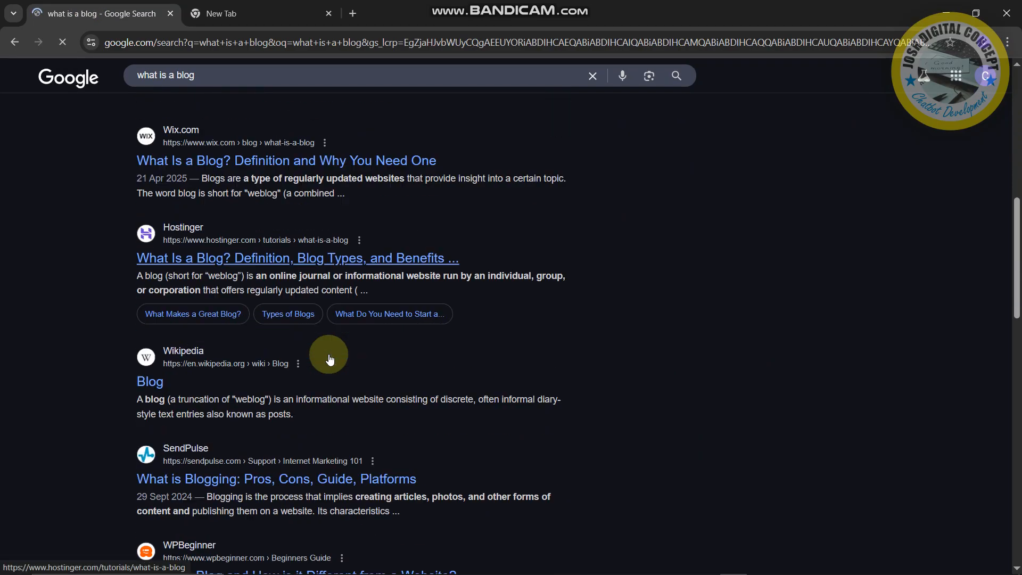
pyautogui.scroll(9, 329, 356)
# Step: Search Google for "Josh Digital Concept" in the blank tab
pyautogui.click(290, 11)
pyautogui.click(308, 47)
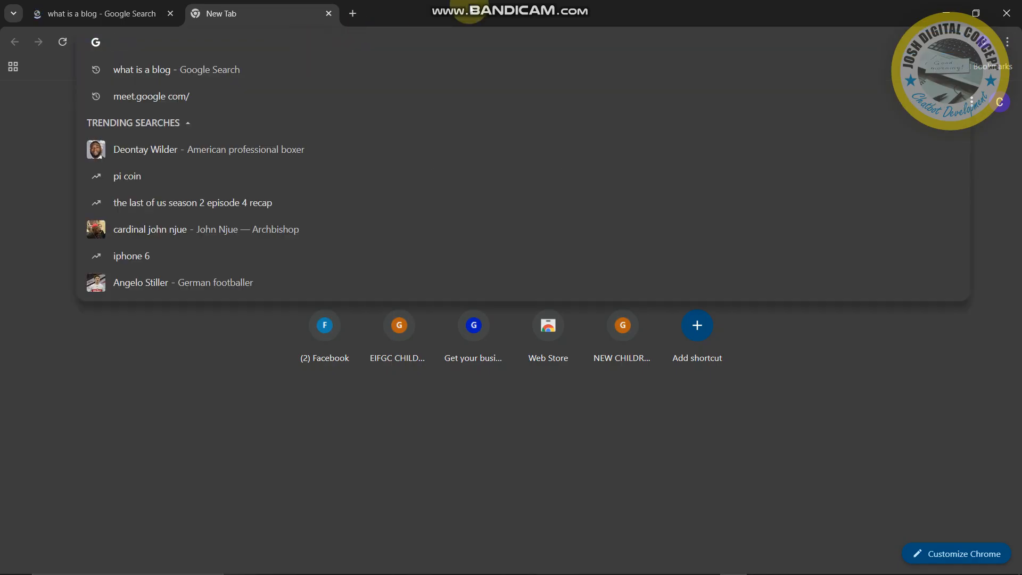
pyautogui.write('Josh')
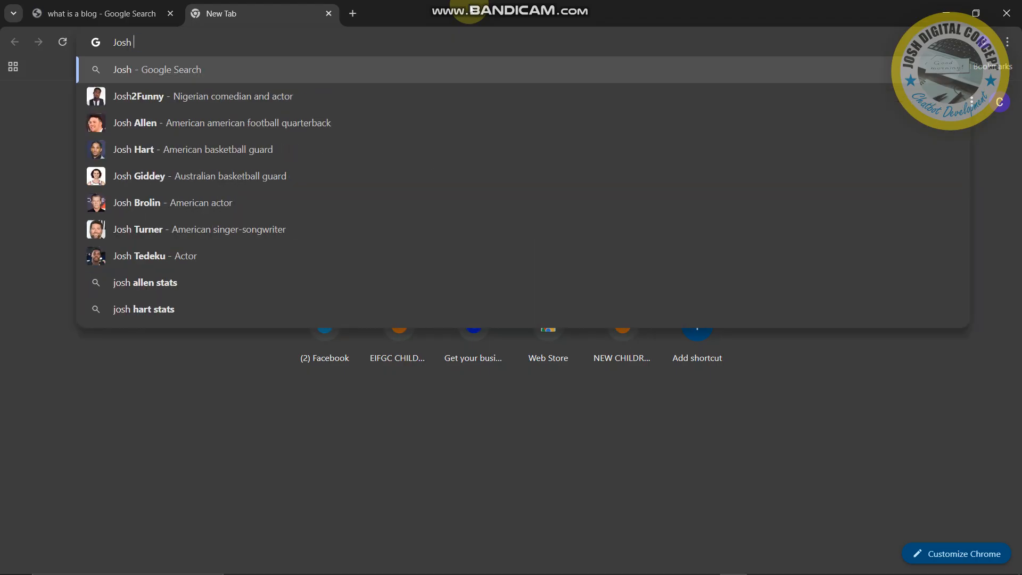
pyautogui.write(' Digit')
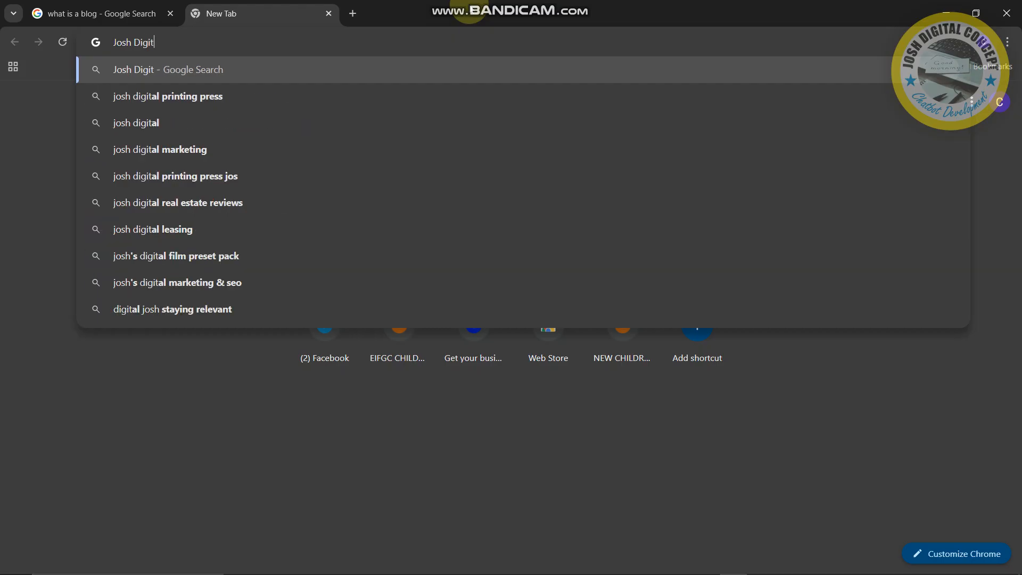
pyautogui.write('al COn')
pyautogui.press('BackSpace')
pyautogui.press('BackSpace')
pyautogui.write('oncept')
pyautogui.press('Return')
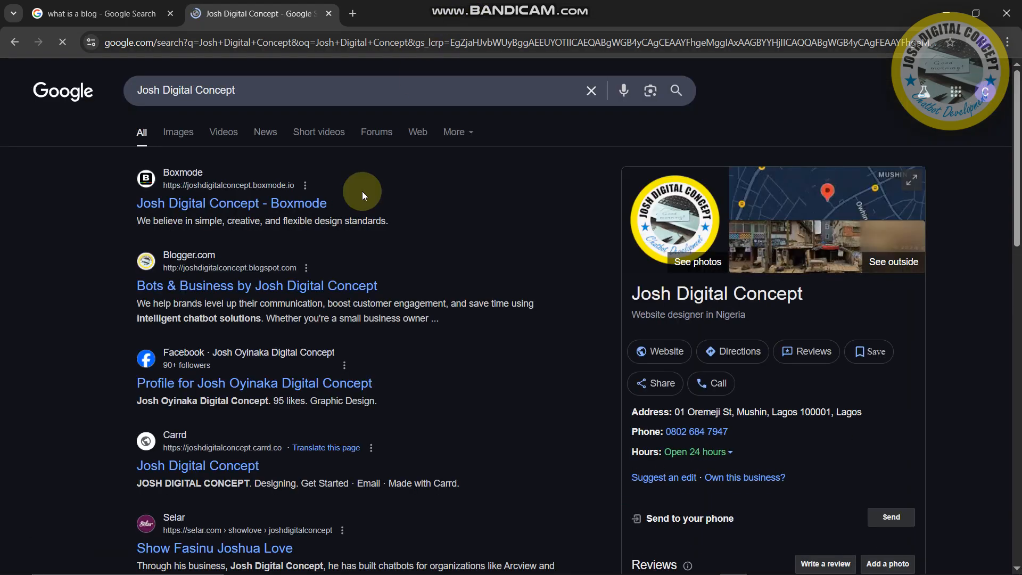
# Step: Open the Josh Digital Concept blog at joshdigitalconcept.blogspot.com and look through its list of posts
pyautogui.scroll(-2, 350, 287)
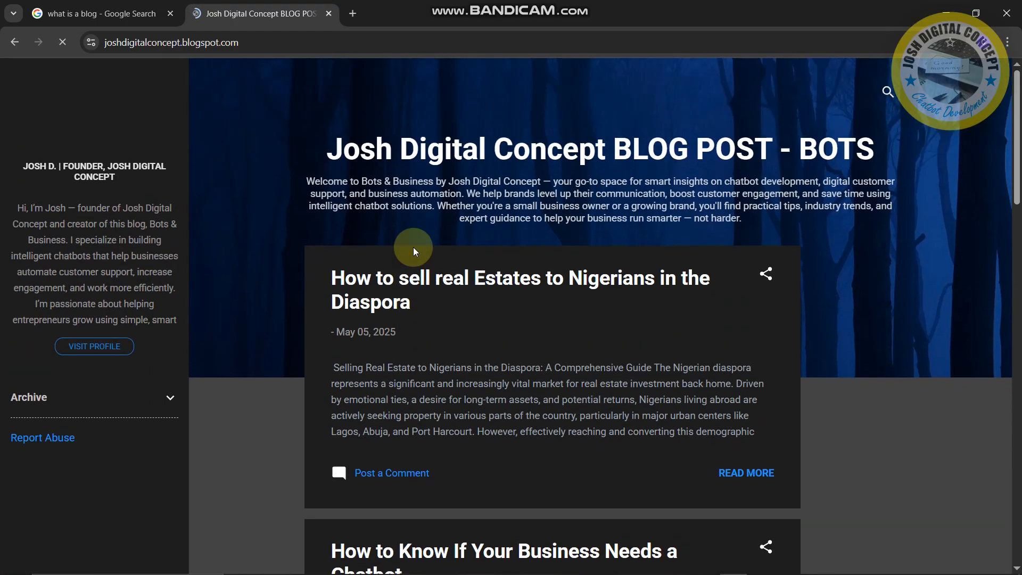
pyautogui.scroll(-10, 413, 247)
pyautogui.scroll(6, 413, 247)
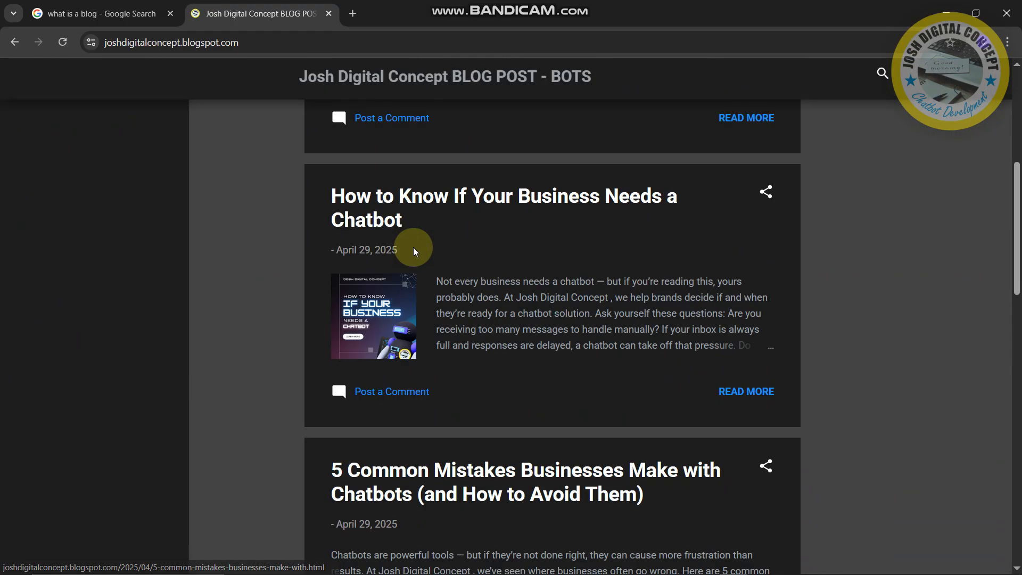
pyautogui.scroll(5, 413, 247)
pyautogui.scroll(-15, 413, 247)
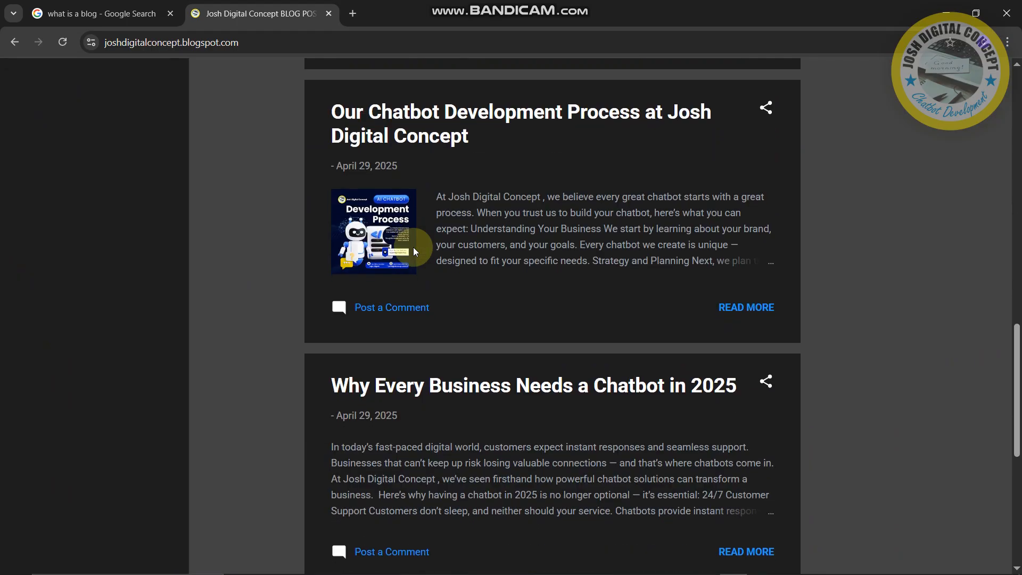
pyautogui.scroll(-7, 413, 247)
pyautogui.scroll(2, 413, 247)
pyautogui.scroll(-2, 413, 247)
pyautogui.scroll(2, 413, 247)
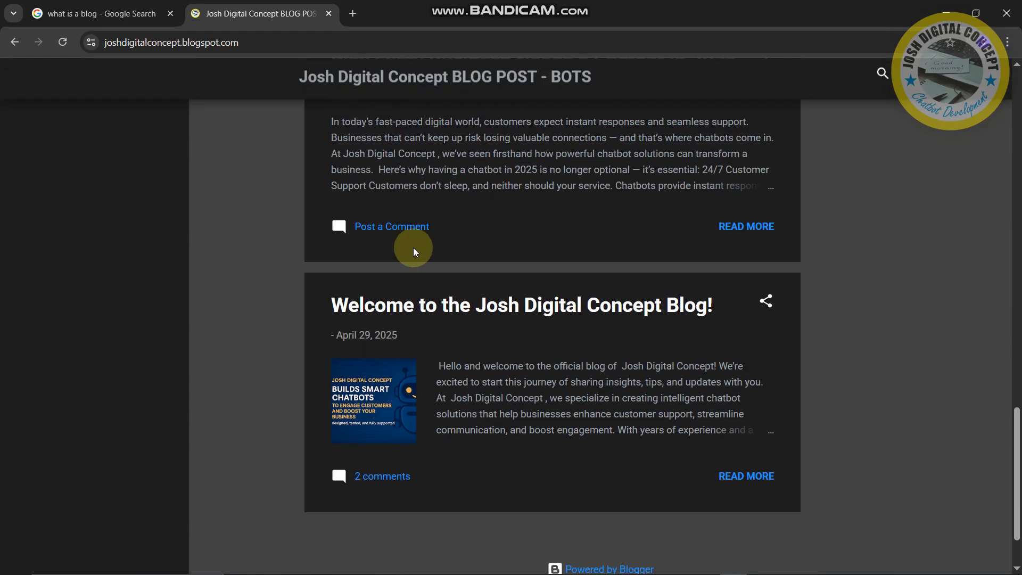
pyautogui.scroll(-2, 413, 247)
# Step: Open the full "Welcome to the Josh Digital Concept Blog!" post and examine its content, contact section and comments
pyautogui.click(745, 393)
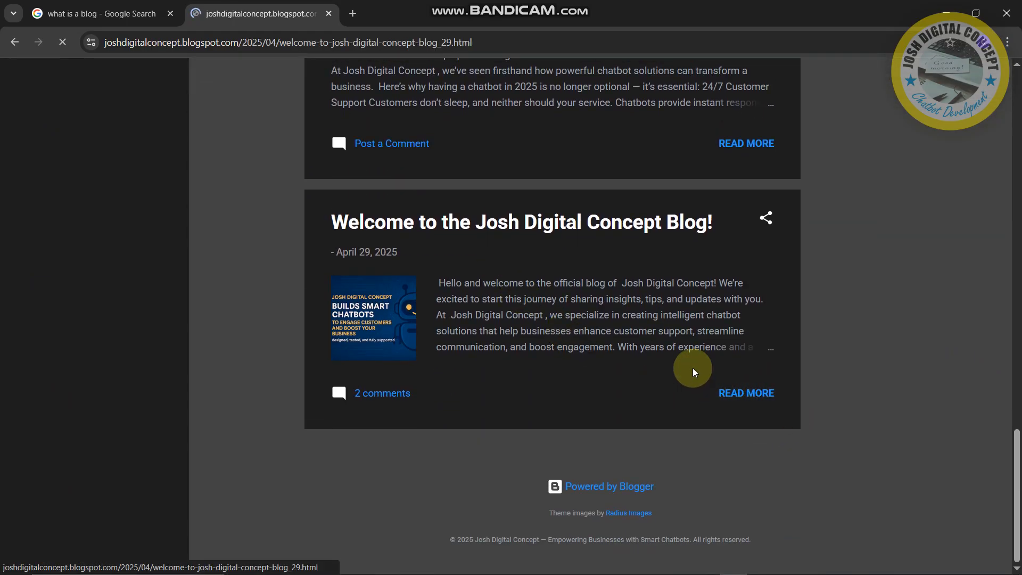
pyautogui.scroll(-7, 568, 330)
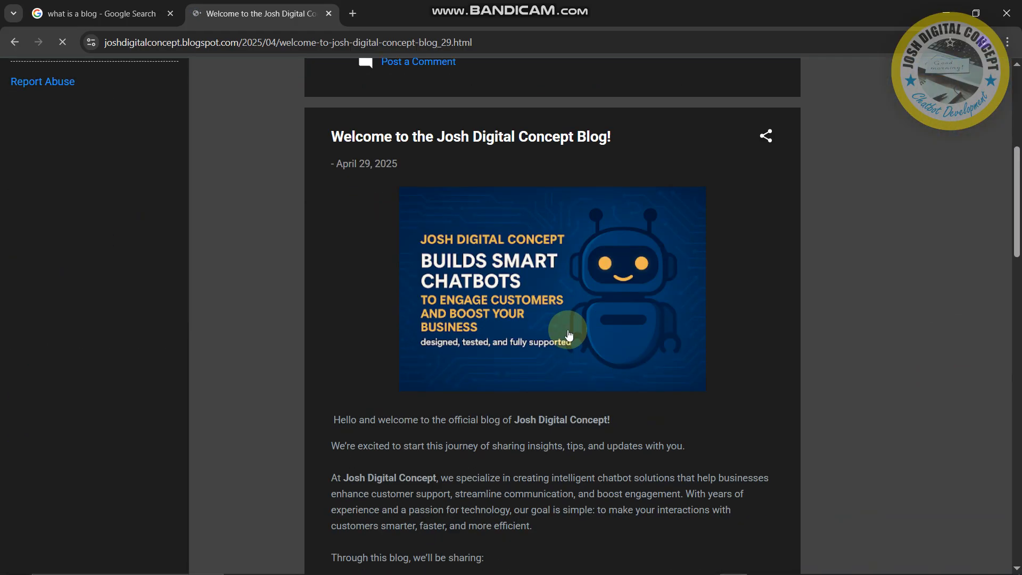
pyautogui.scroll(-3, 567, 334)
pyautogui.scroll(2, 568, 332)
pyautogui.scroll(-11, 568, 330)
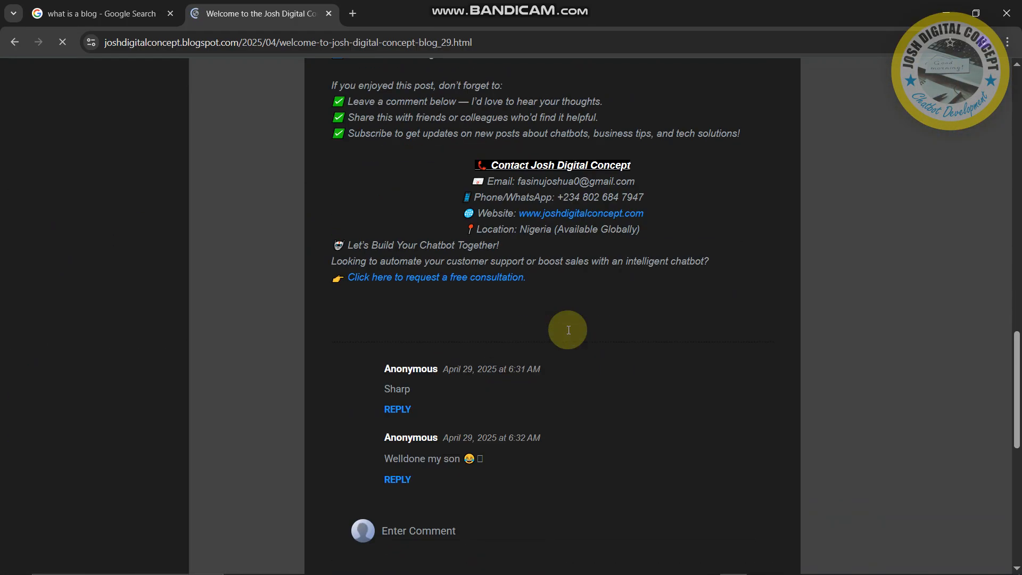
pyautogui.scroll(-6, 568, 330)
pyautogui.scroll(-3, 568, 329)
pyautogui.scroll(10, 567, 330)
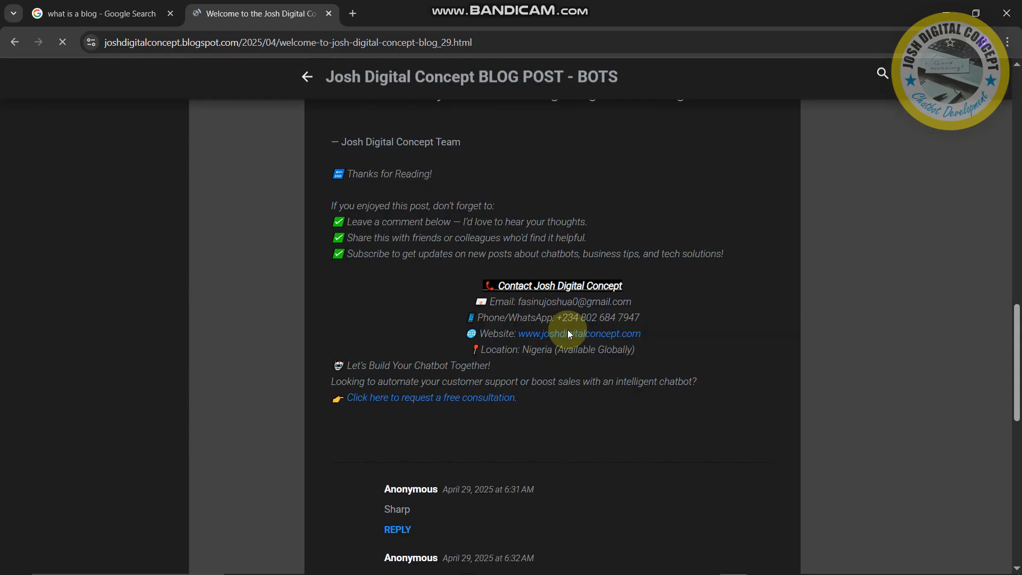
pyautogui.scroll(15, 567, 334)
# Step: Replace the blog post's tab with a new one and open Blogger from the Google apps there
pyautogui.click(352, 14)
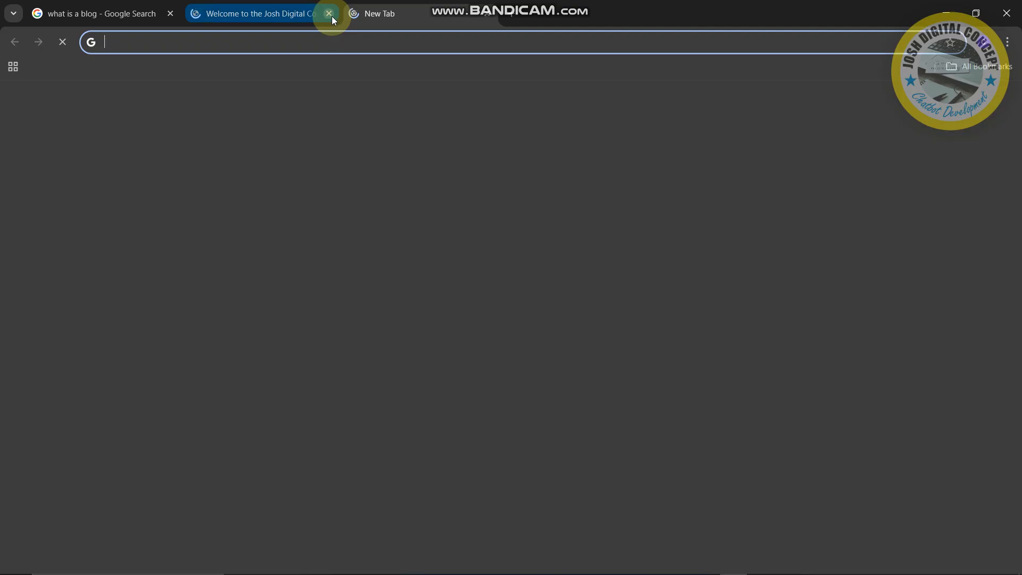
pyautogui.click(329, 14)
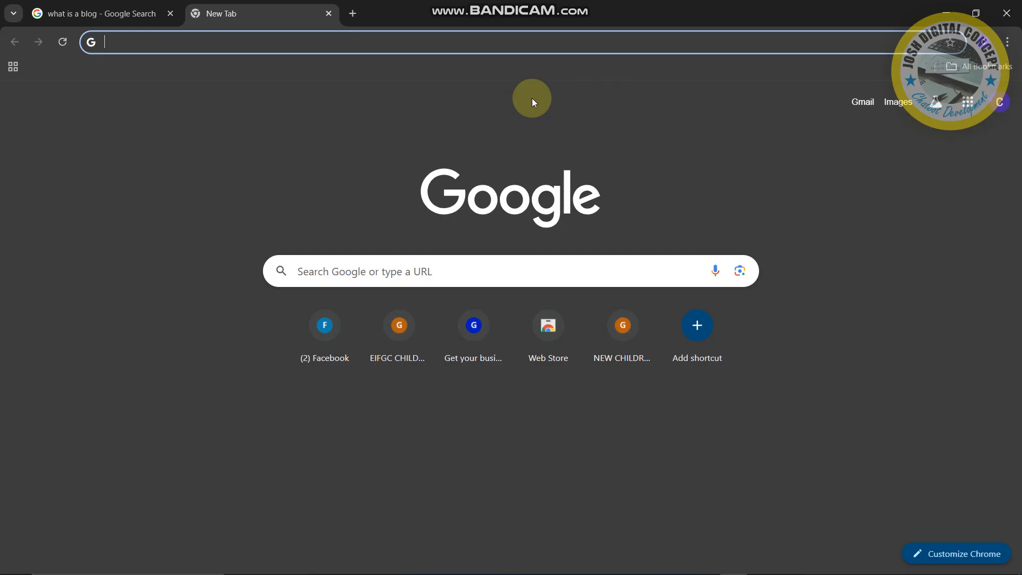
pyautogui.write('.')
pyautogui.click(832, 204)
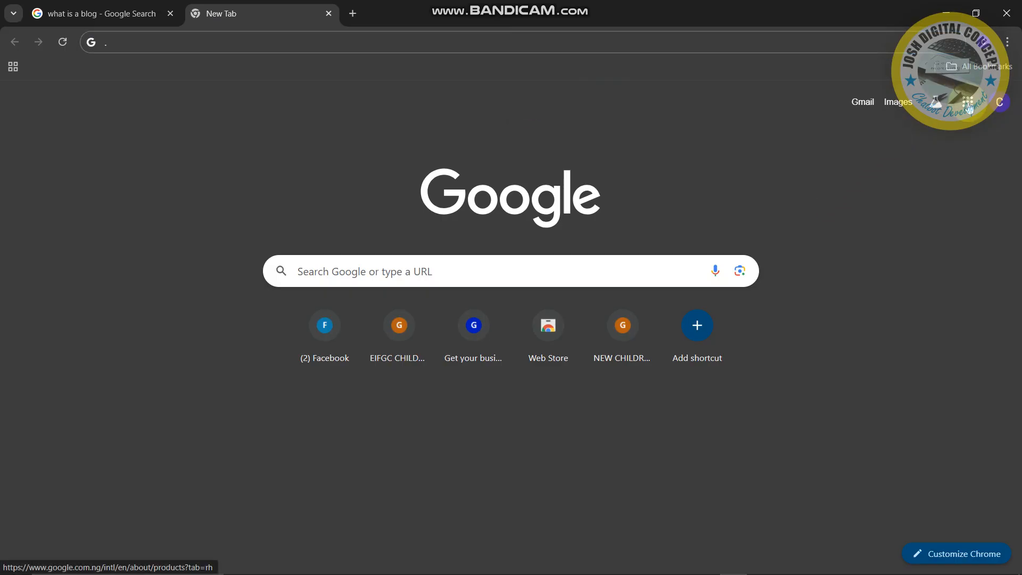
pyautogui.click(968, 103)
pyautogui.scroll(-6, 927, 276)
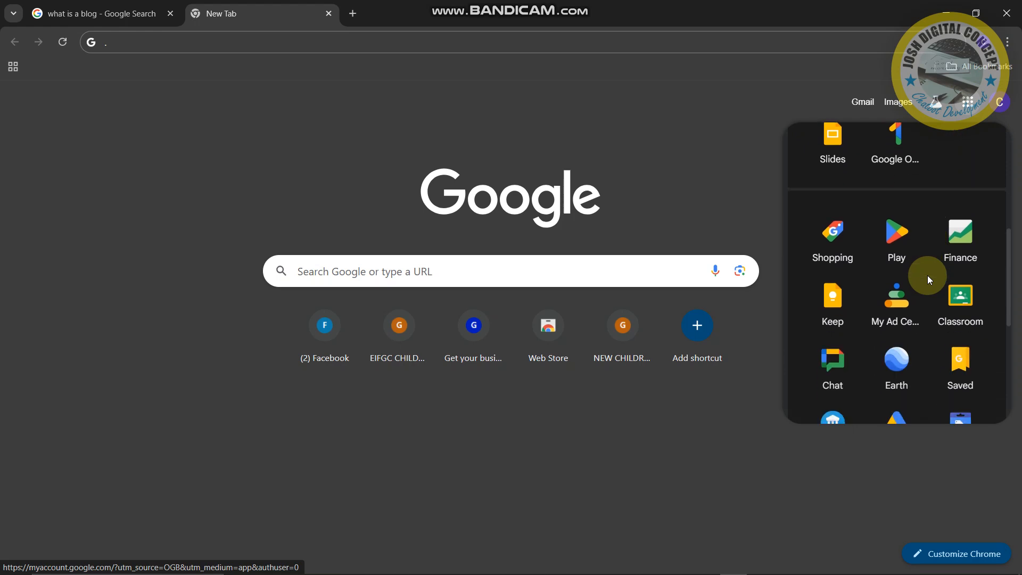
pyautogui.scroll(-6, 926, 276)
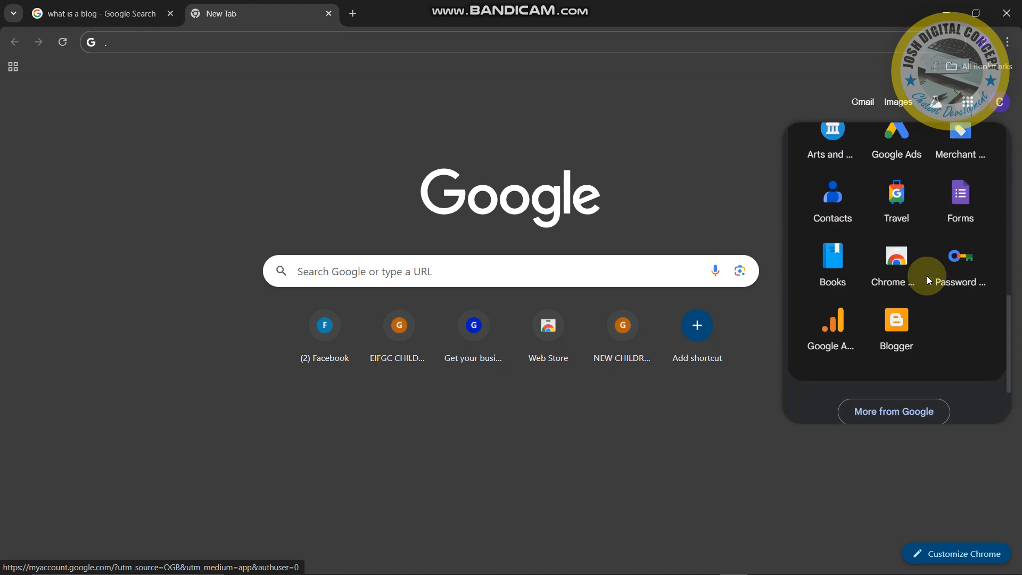
pyautogui.click(902, 302)
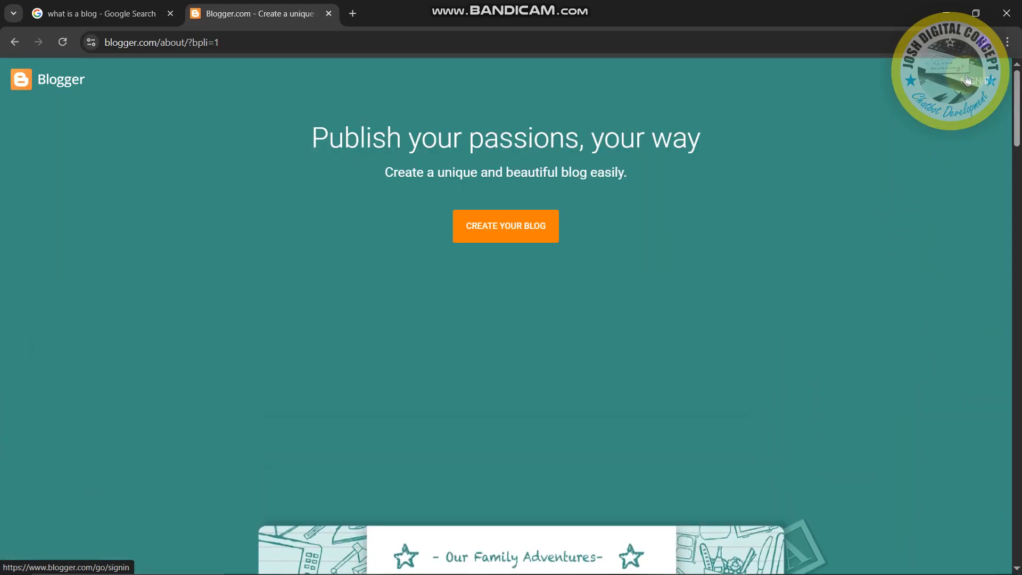
# Step: Sign in to Blogger with the Google account already listed in the account chooser
pyautogui.click(967, 79)
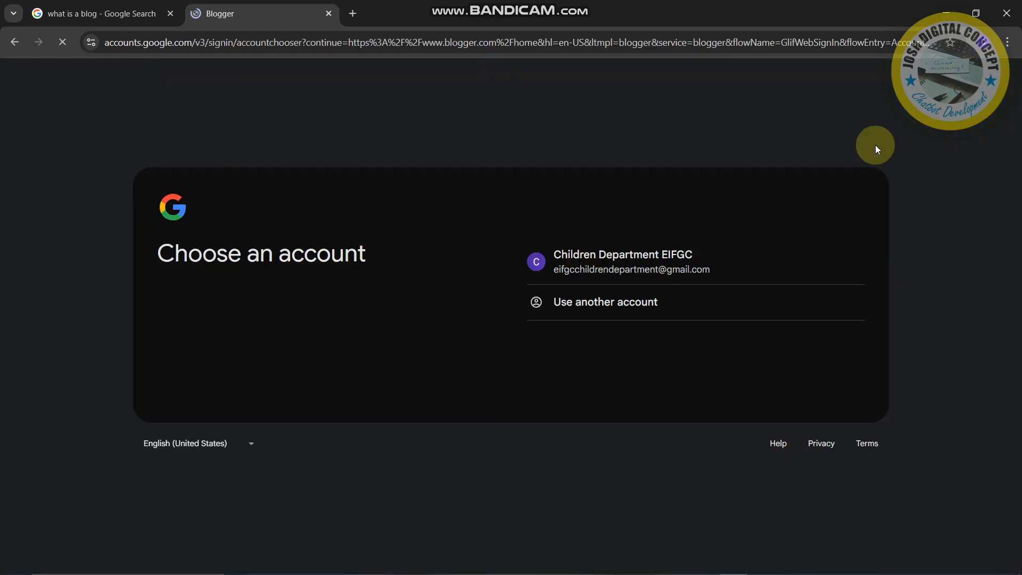
pyautogui.click(640, 267)
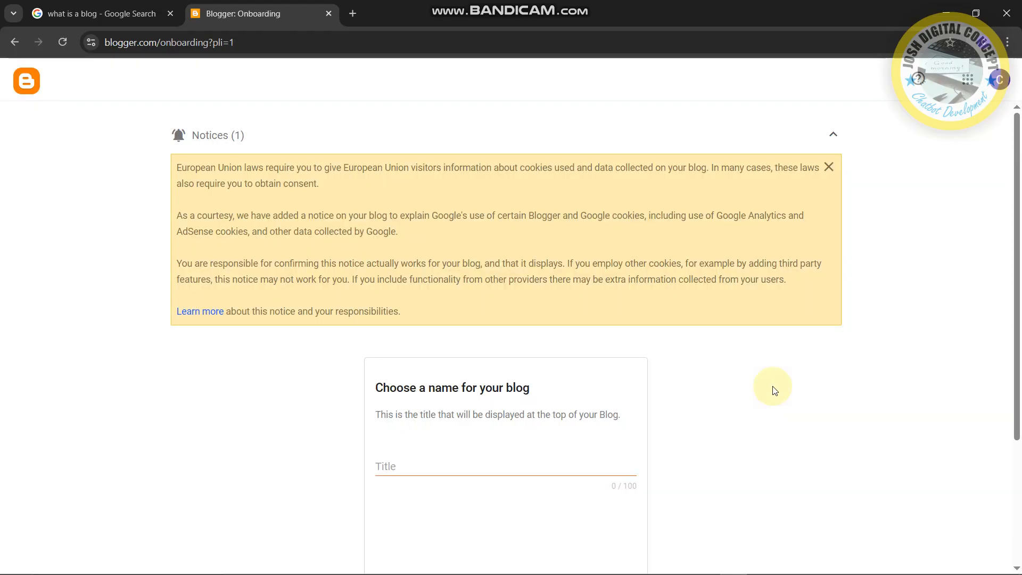
pyautogui.press('KP_Decimal')
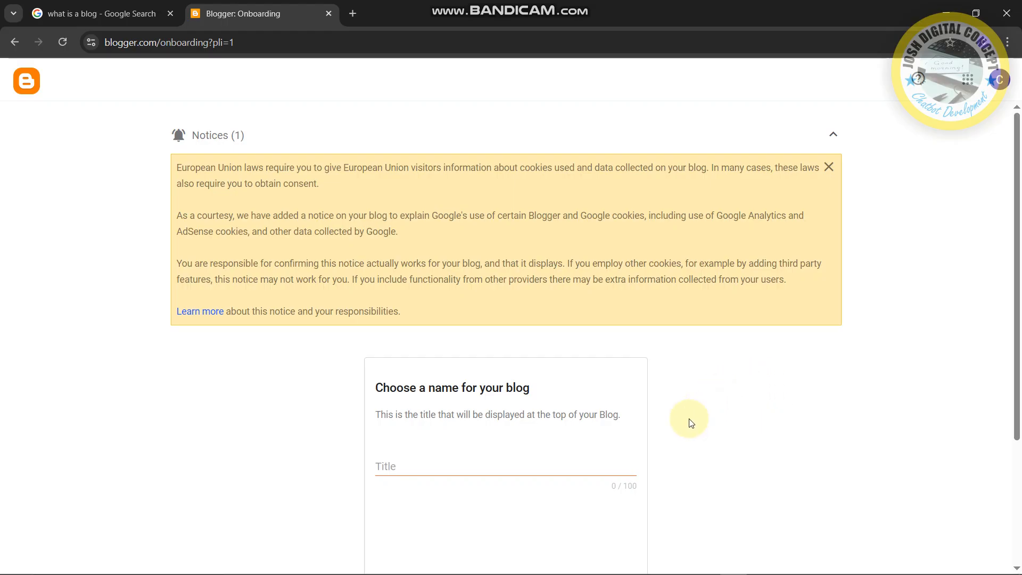
# Step: Name the new blog "Josh Youtube Training" and continue to the choice of its URL
pyautogui.scroll(-3, 690, 423)
pyautogui.scroll(3, 690, 423)
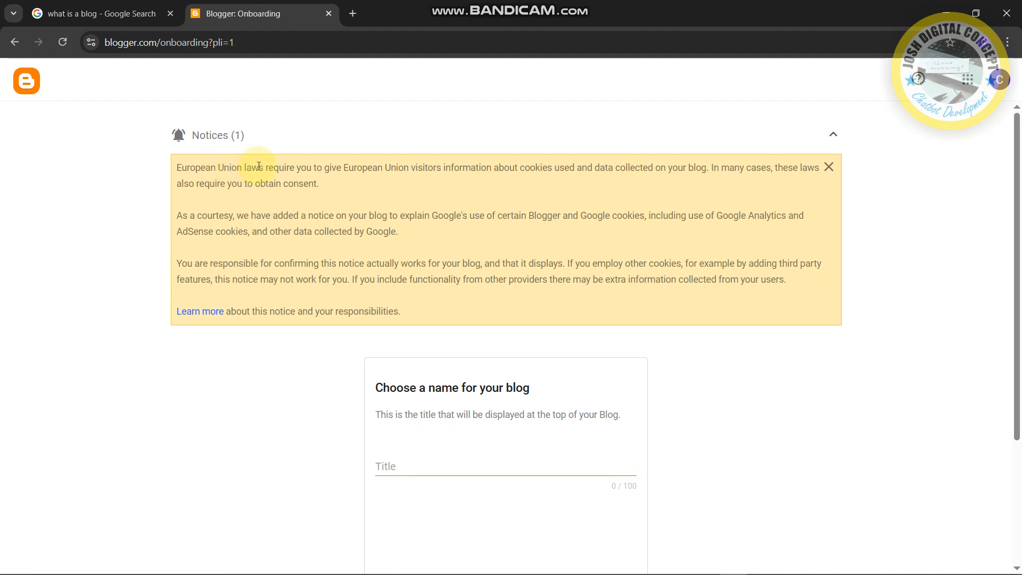
pyautogui.scroll(-3, 665, 266)
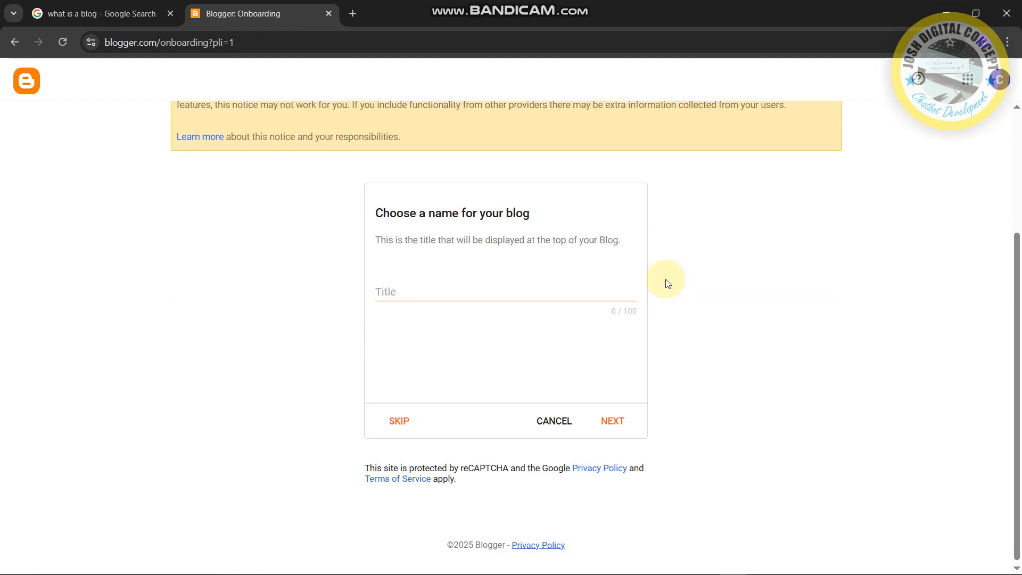
pyautogui.click(480, 290)
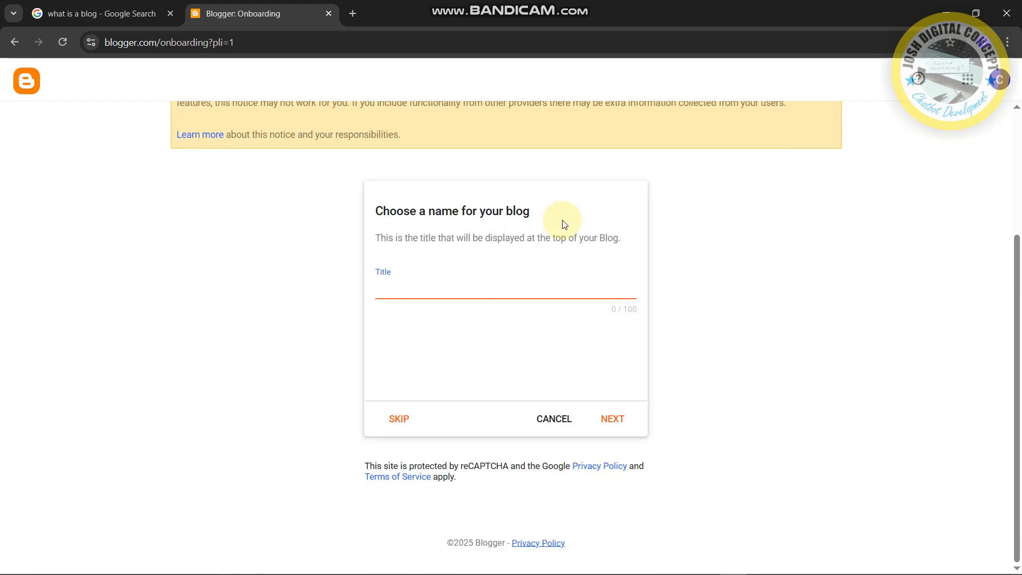
pyautogui.write('Joah')
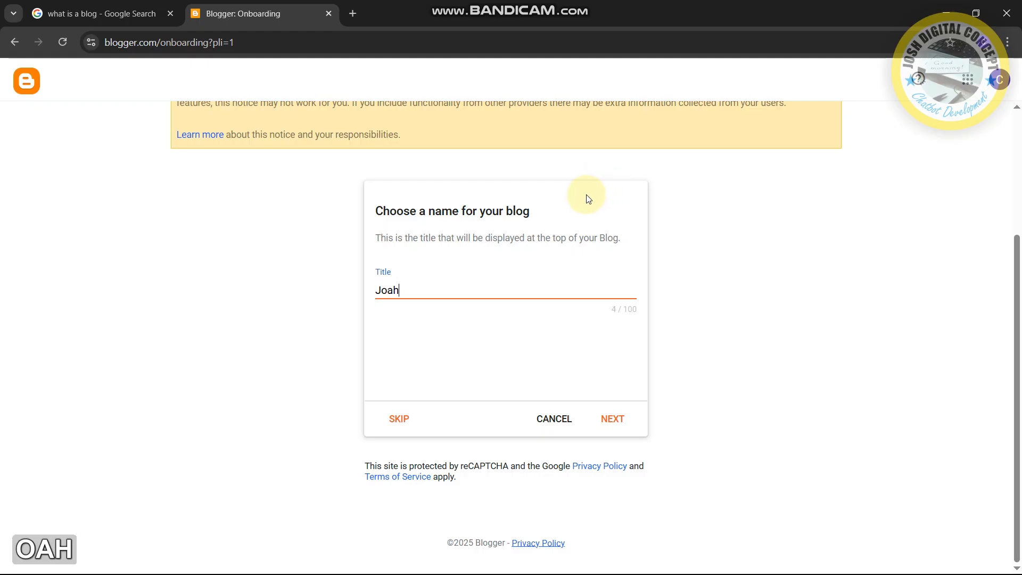
pyautogui.press('BackSpace')
pyautogui.press('BackSpace')
pyautogui.write('s')
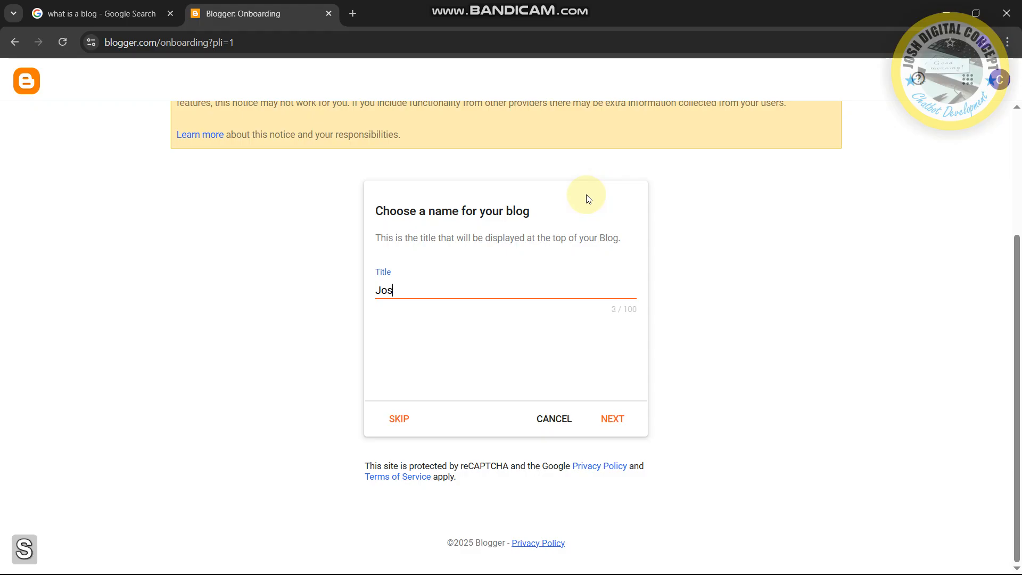
pyautogui.write('h Youtube Training')
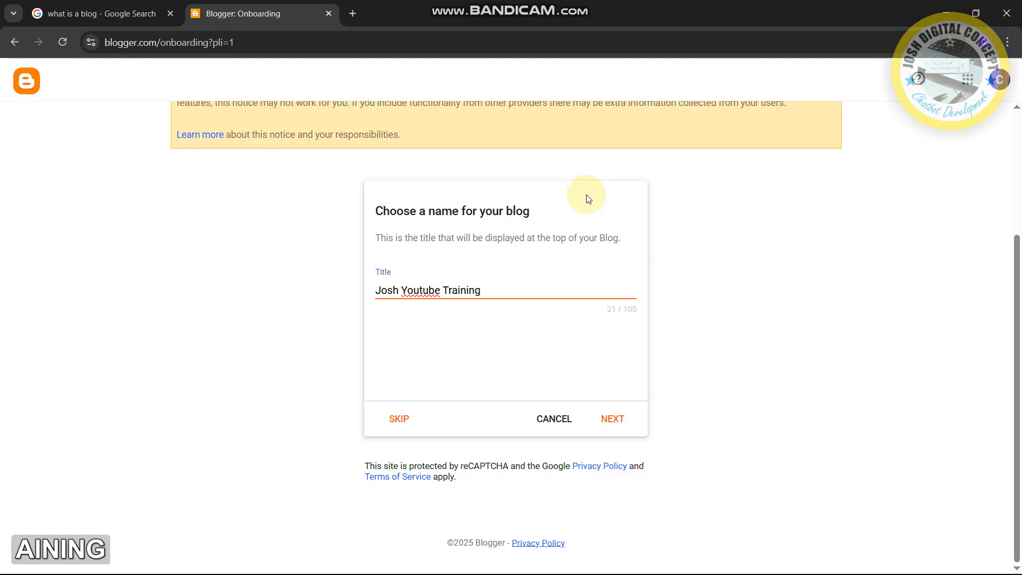
pyautogui.click(612, 419)
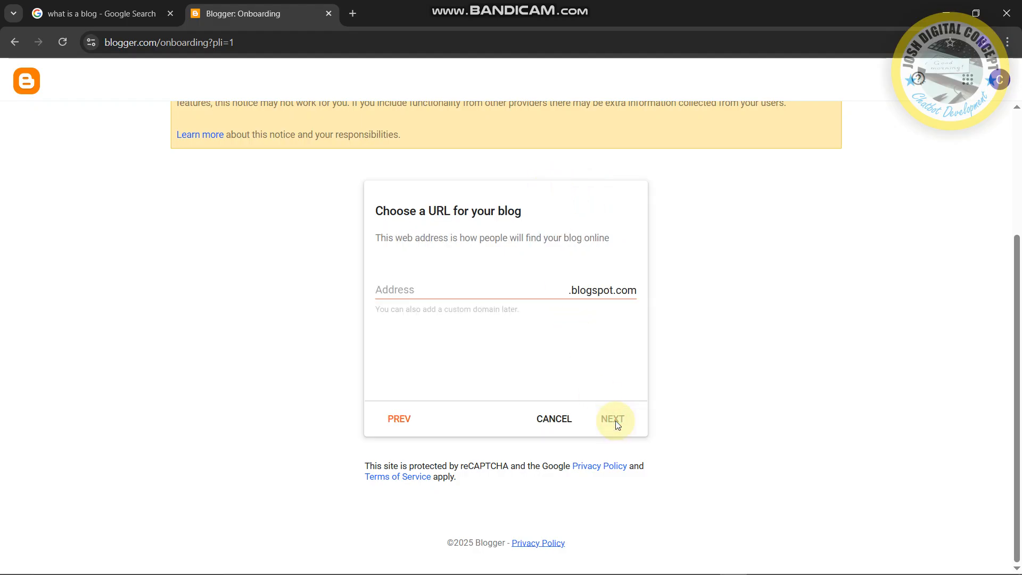
# Step: Set the new blog's address to joshyoutubetraining.blogspot.com and continue to the display name
pyautogui.press('Num_Lock')
pyautogui.click(470, 290)
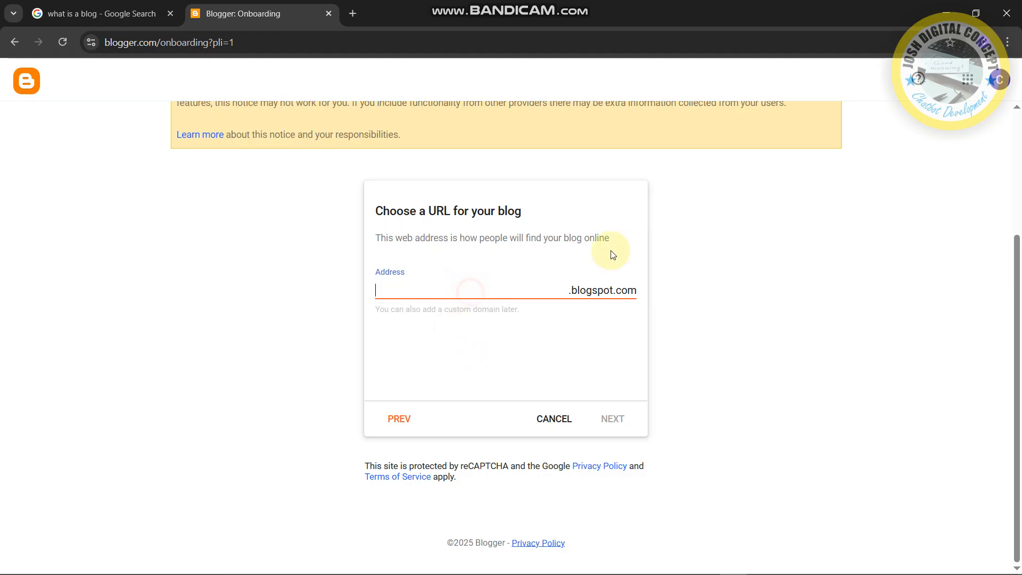
pyautogui.write('joshyou')
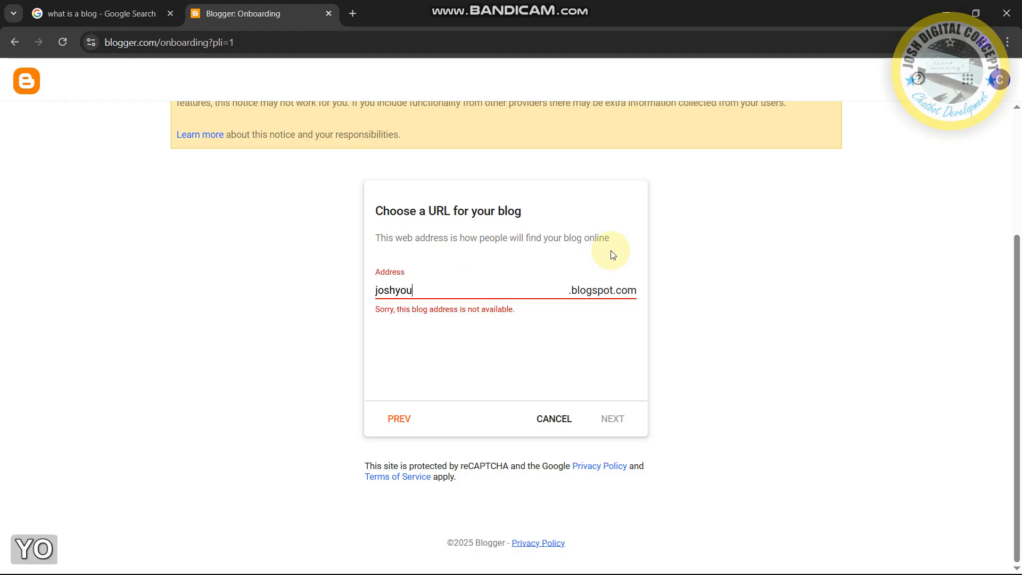
pyautogui.write('tube')
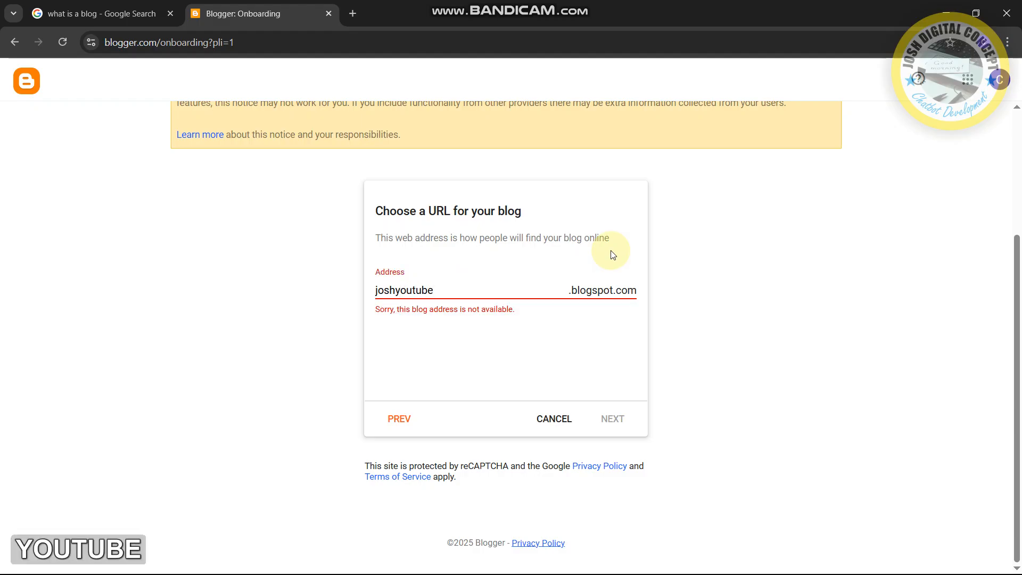
pyautogui.write('tr')
pyautogui.press('BackSpace')
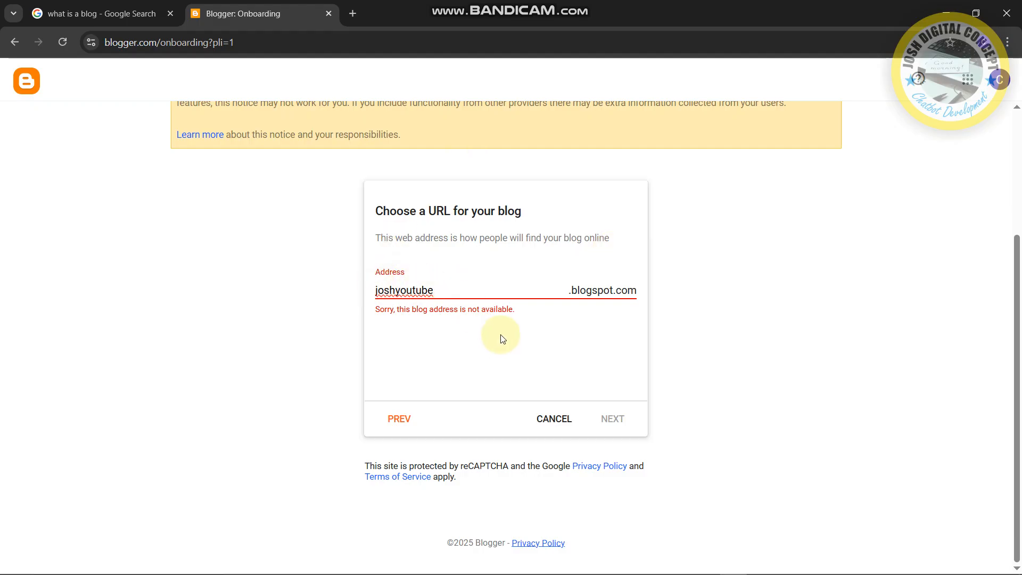
pyautogui.write('tr')
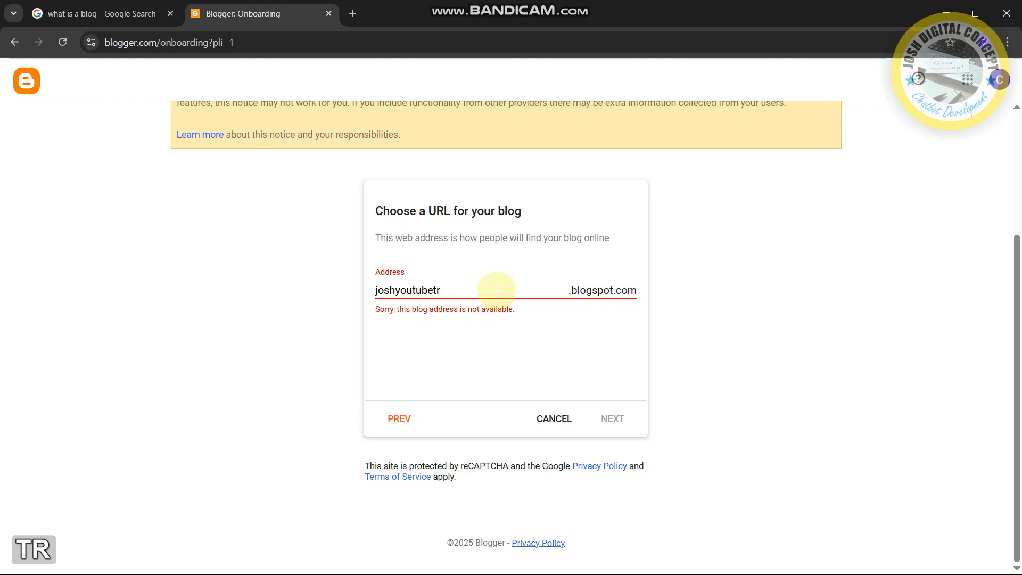
pyautogui.write('ainin')
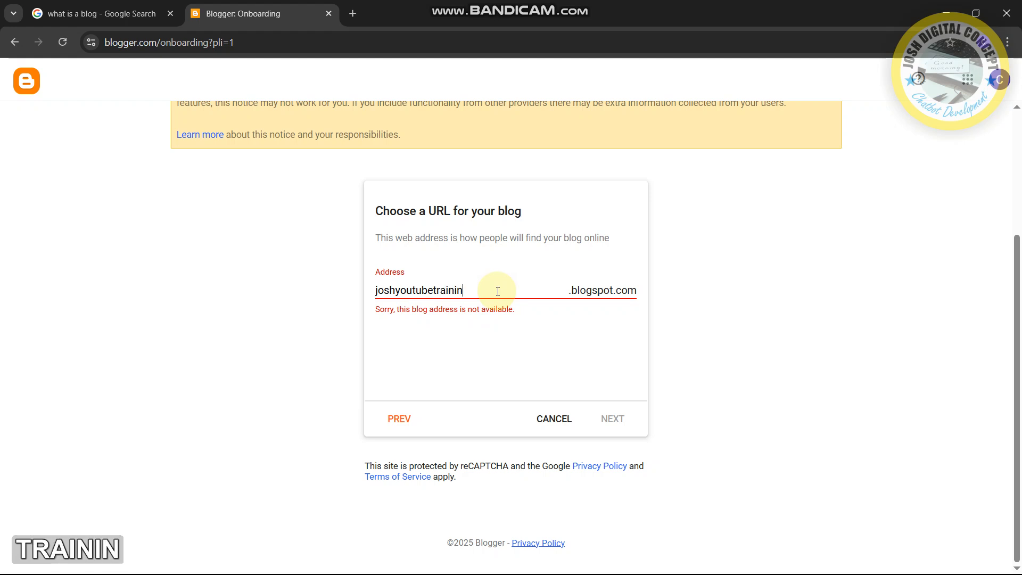
pyautogui.write('g')
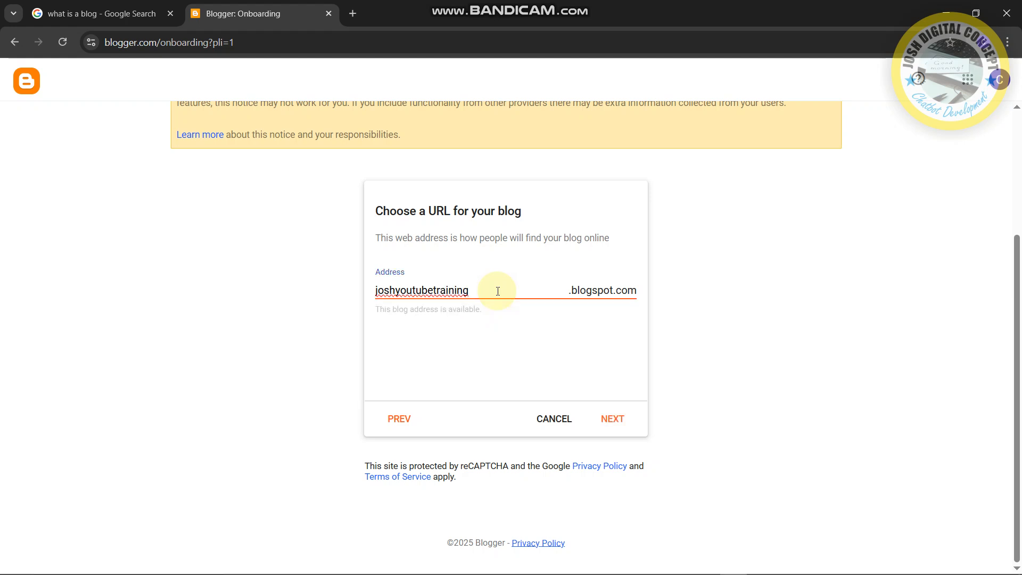
pyautogui.click(616, 419)
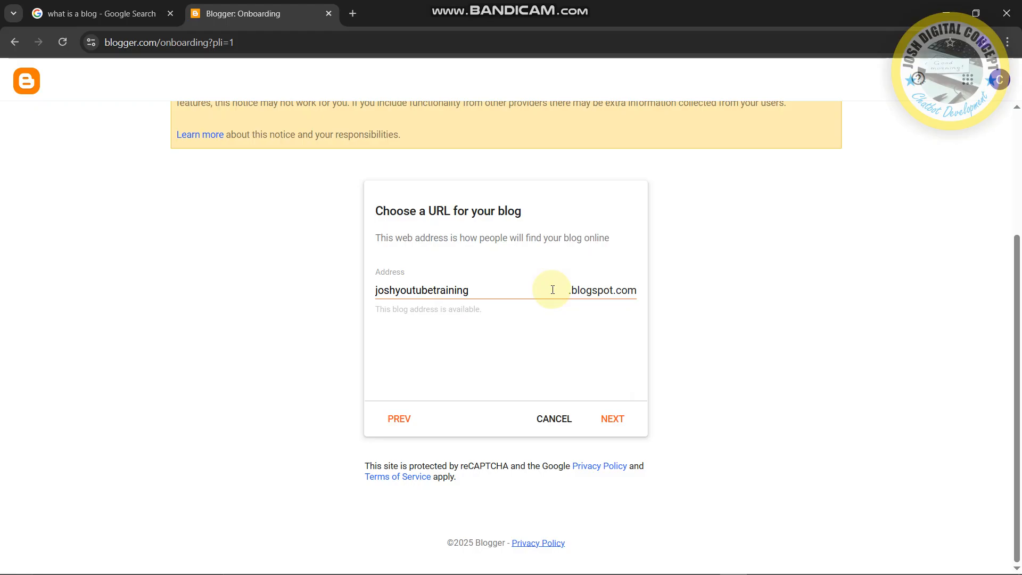
# Step: Enter "JOSH YOUTUBE TRAINING" as the display name shown to readers and finish creating the blog
pyautogui.write('JOSH YOUTUBE TRAINING')
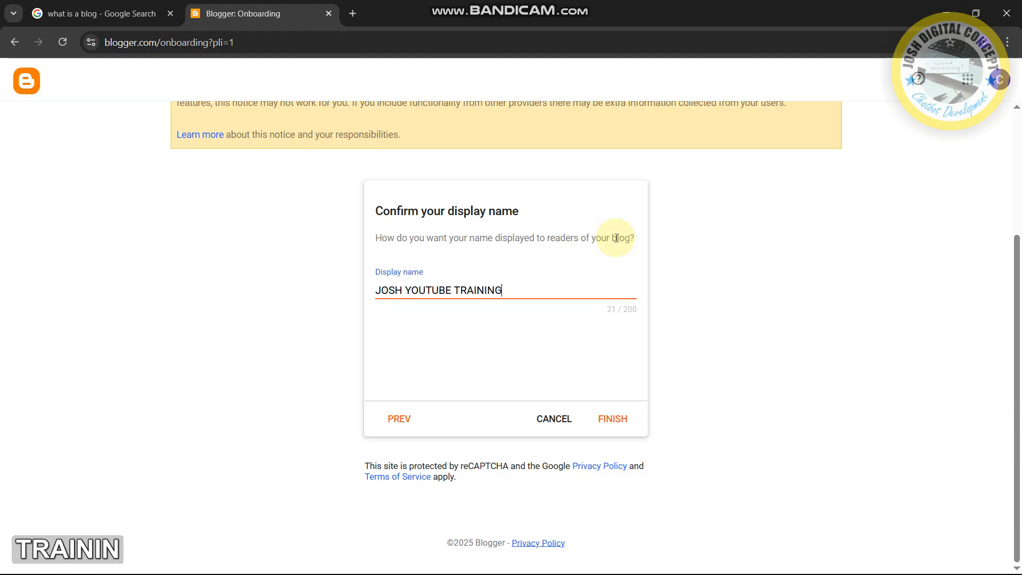
pyautogui.press('capslock')
pyautogui.click(615, 420)
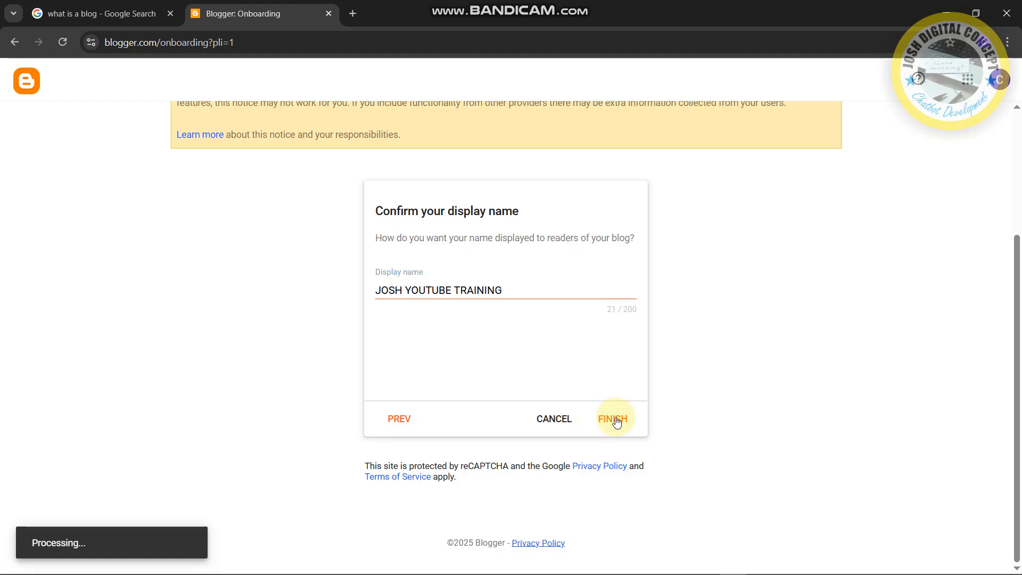
pyautogui.press('KP_Decimal')
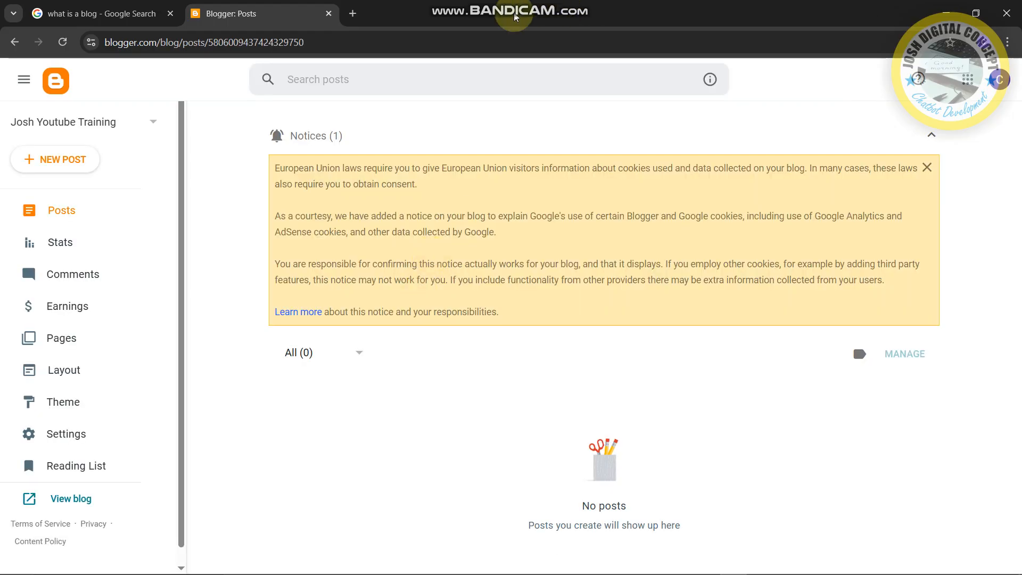
# Step: Try to view the new blog's public page in a separate tab and return to its Blogger dashboard
pyautogui.scroll(-1, 106, 200)
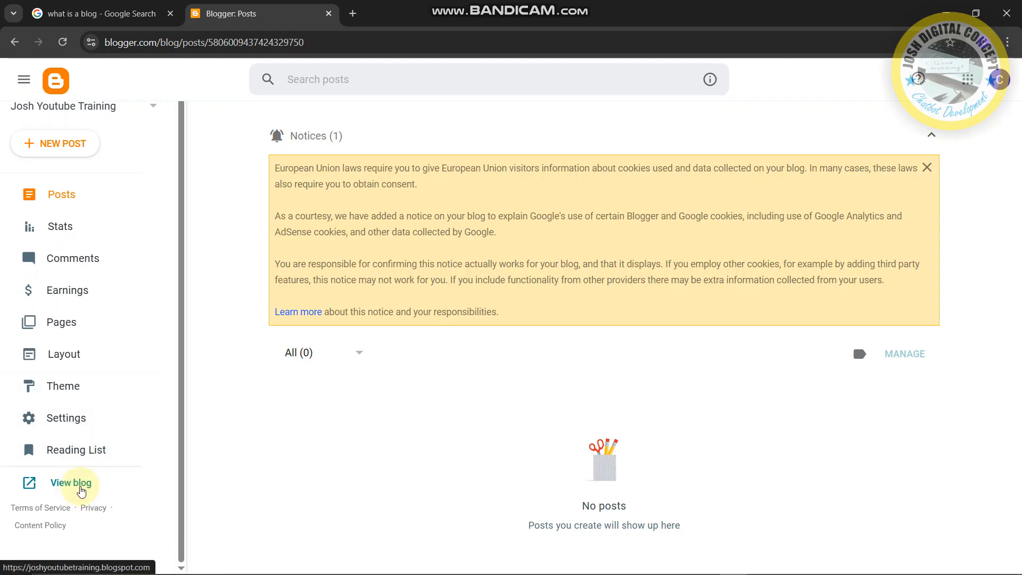
pyautogui.click(80, 490)
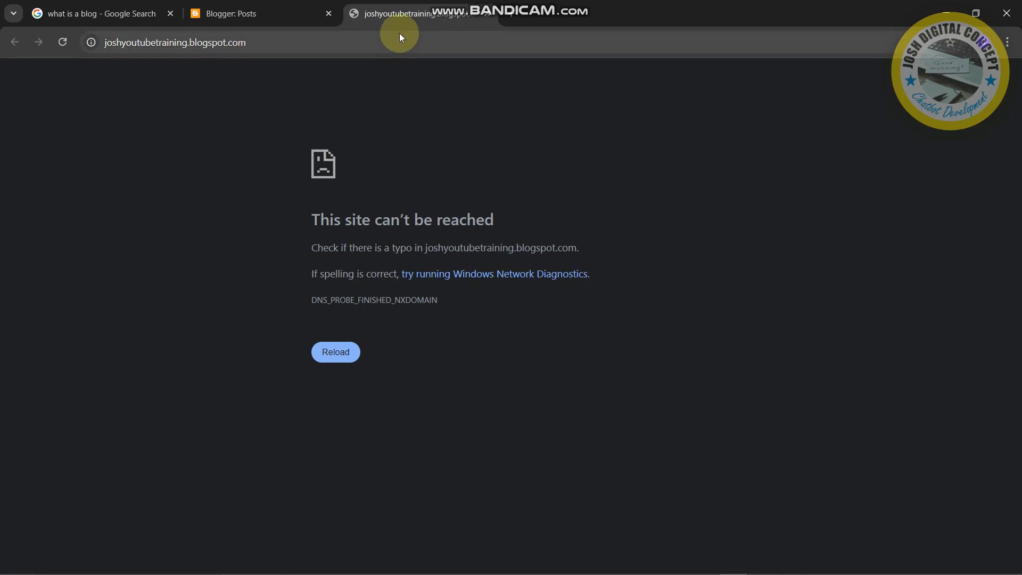
pyautogui.click(301, 13)
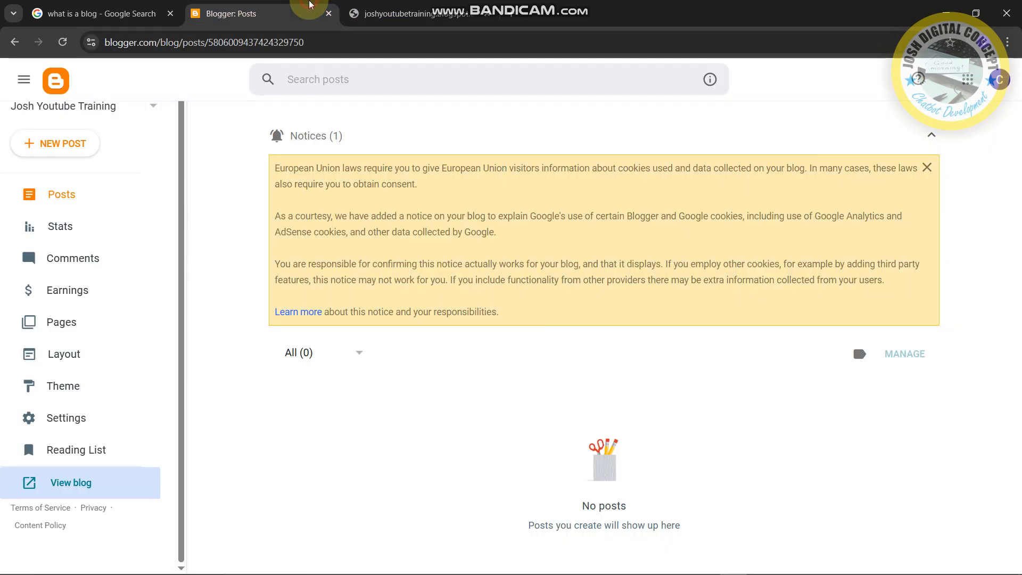
# Step: Dismiss the European Union cookie notice above the posts list and look through the new blog's Stats page
pyautogui.press('KP_Decimal')
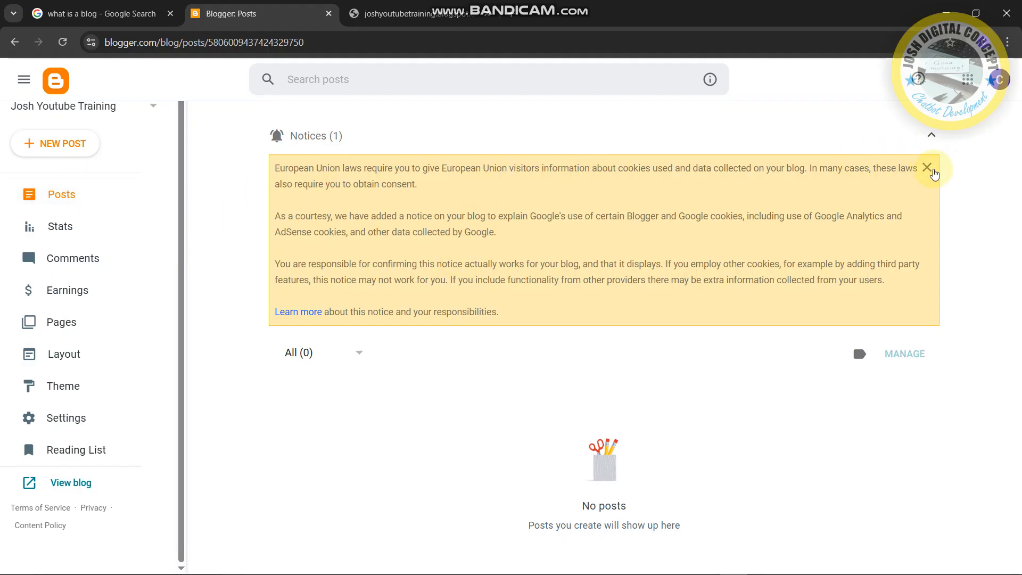
pyautogui.click(928, 173)
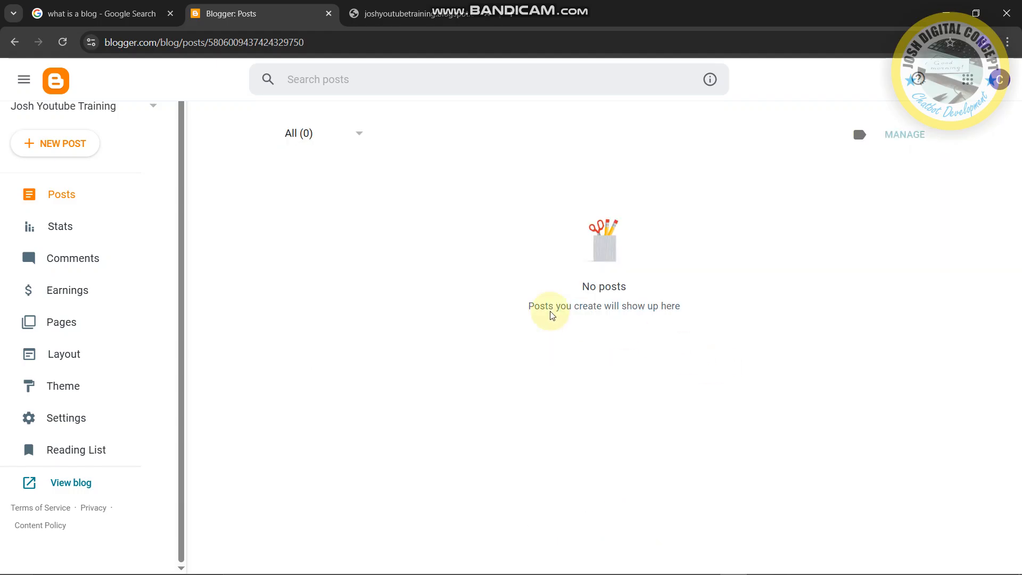
pyautogui.click(82, 218)
pyautogui.scroll(-3, 426, 240)
pyautogui.scroll(-14, 464, 244)
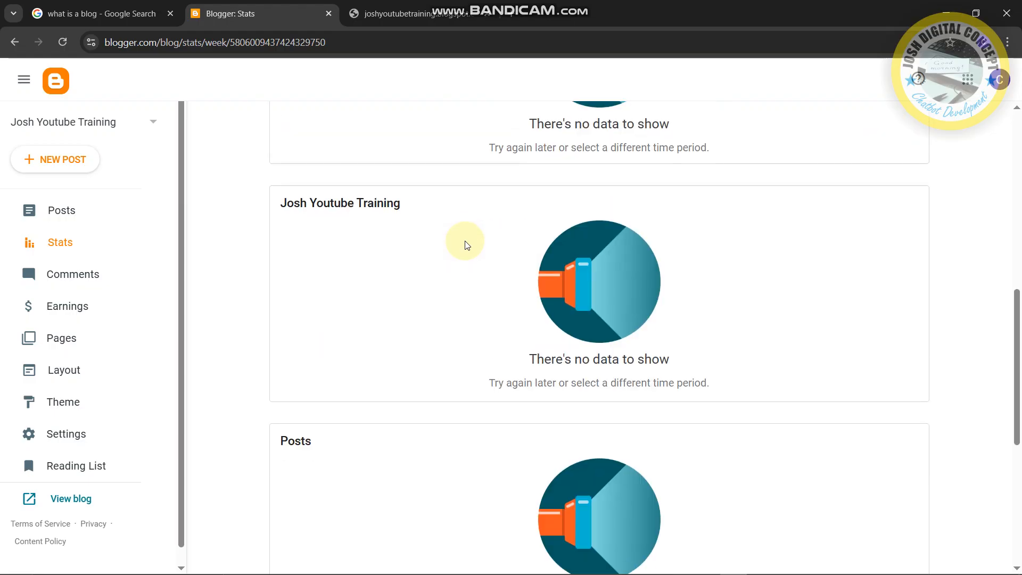
pyautogui.scroll(16, 464, 244)
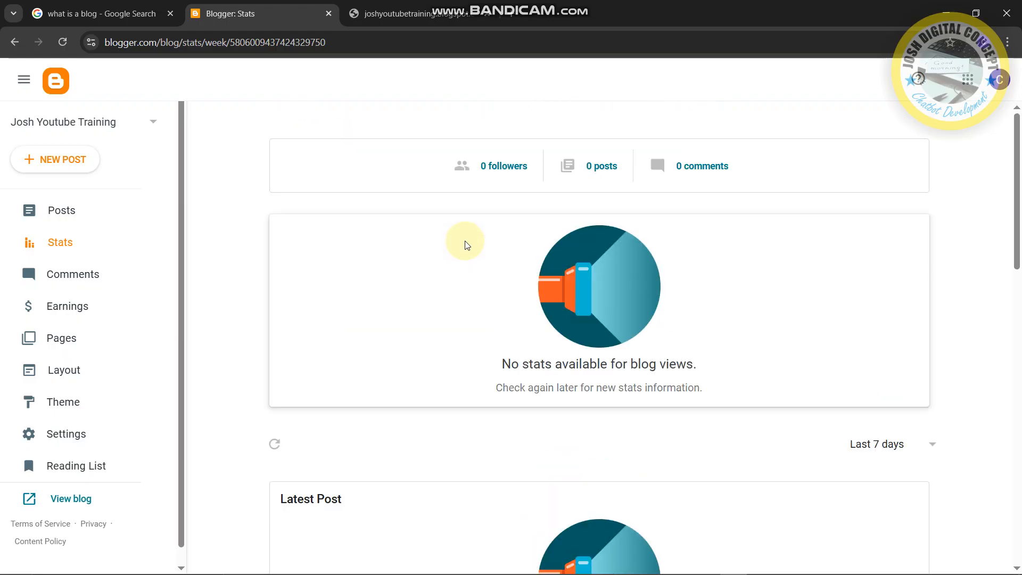
# Step: Switch to the other Chrome window, open Blogger from the Google apps and view the established blog's published posts
pyautogui.moveTo(735, 561)
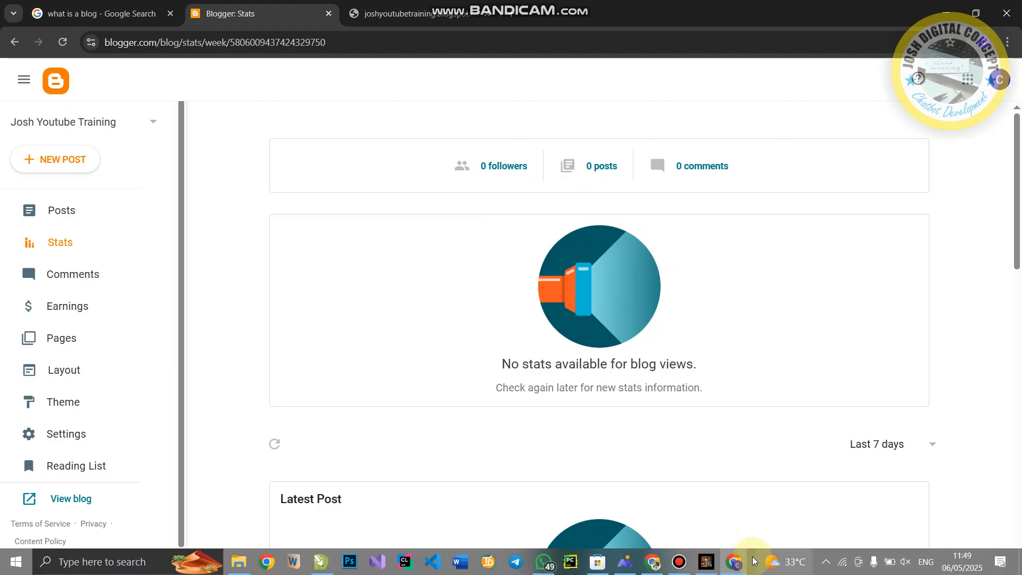
pyautogui.click(653, 562)
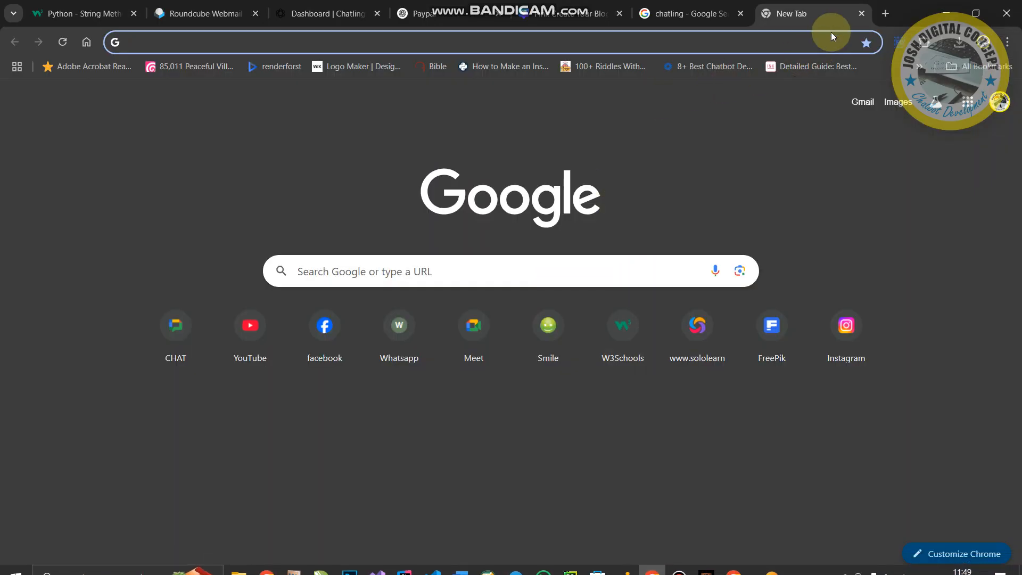
pyautogui.click(968, 102)
pyautogui.scroll(-12, 887, 381)
pyautogui.scroll(3, 878, 349)
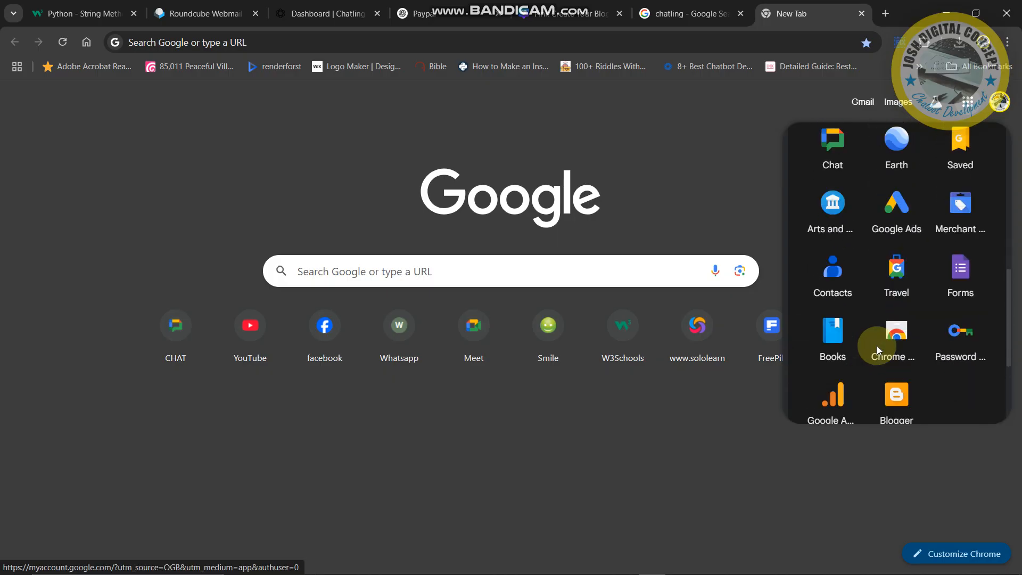
pyautogui.scroll(-5, 878, 349)
pyautogui.click(900, 266)
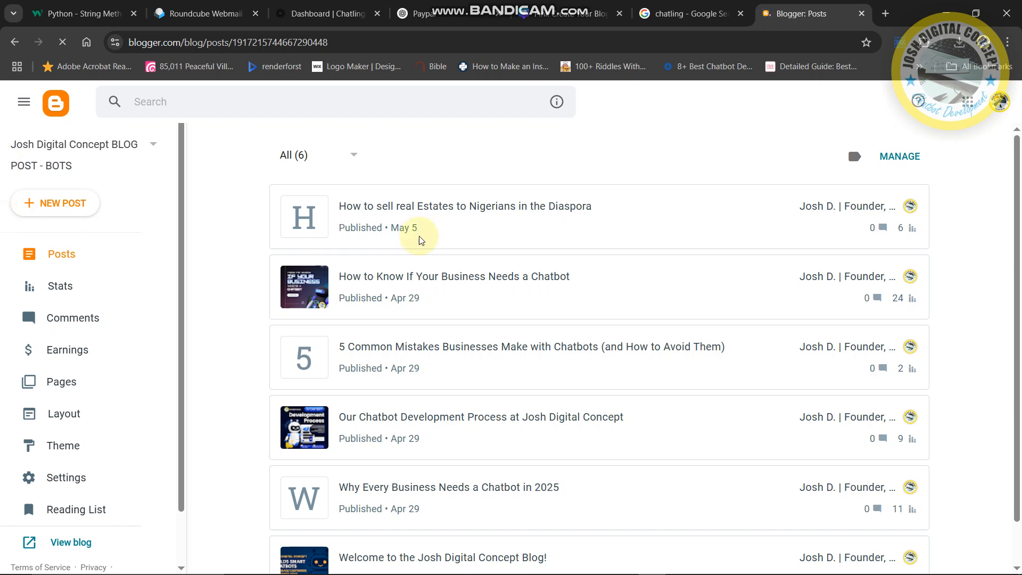
pyautogui.scroll(-1, 420, 241)
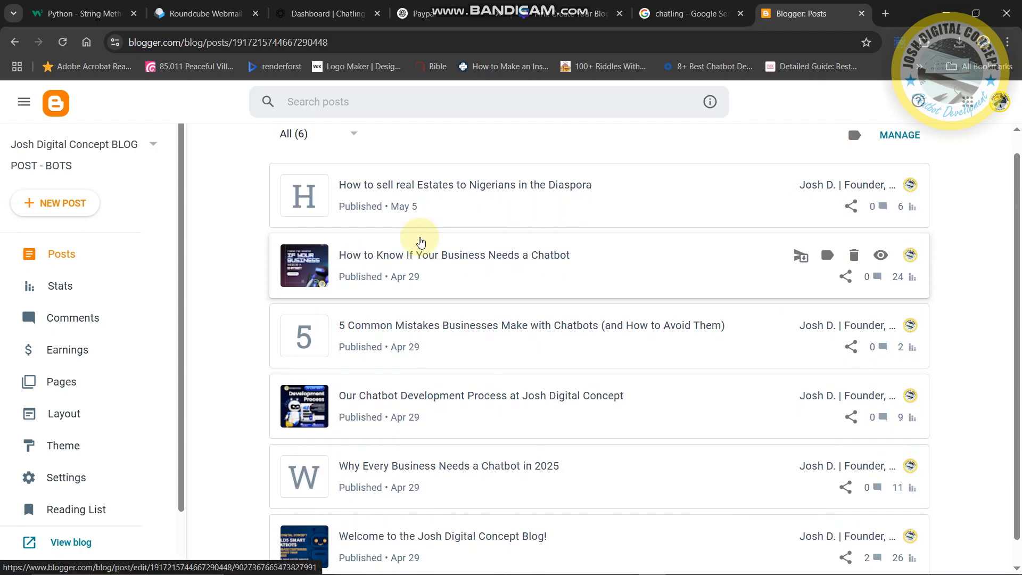
# Step: Examine the established blog's Stats page, including the view counts, latest post graph and overall blog views
pyautogui.click(62, 286)
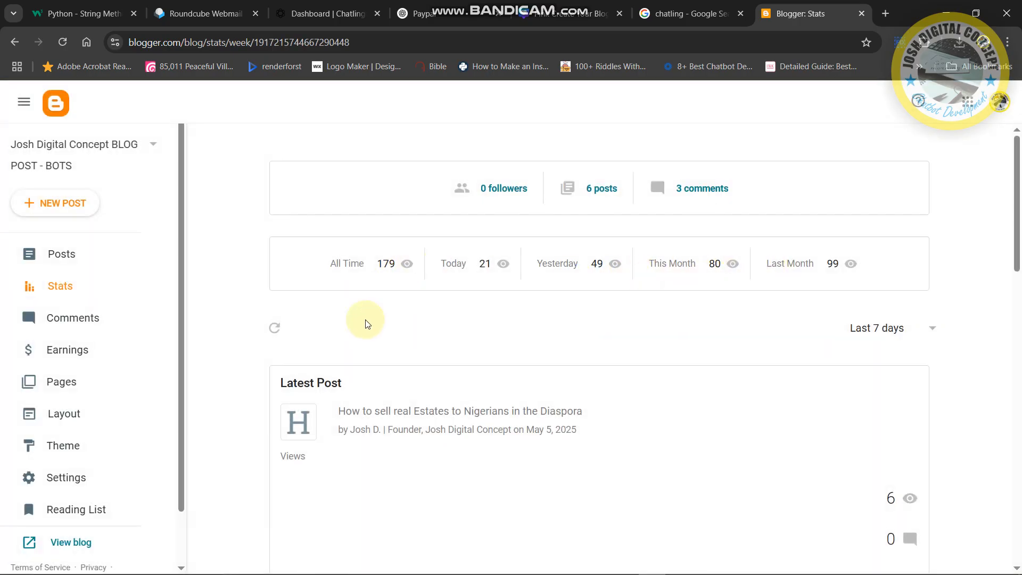
pyautogui.scroll(-3, 715, 272)
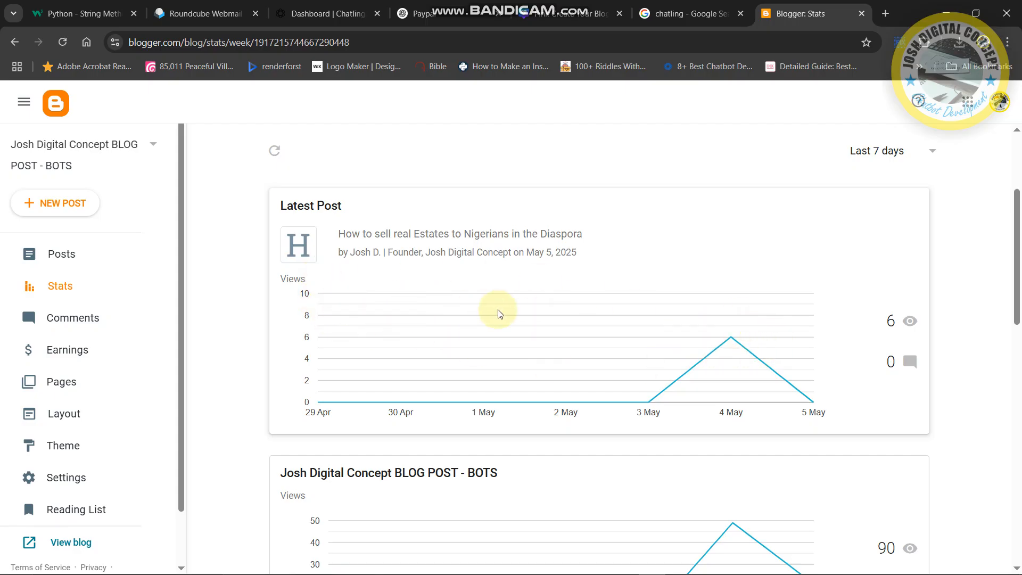
pyautogui.scroll(-5, 514, 342)
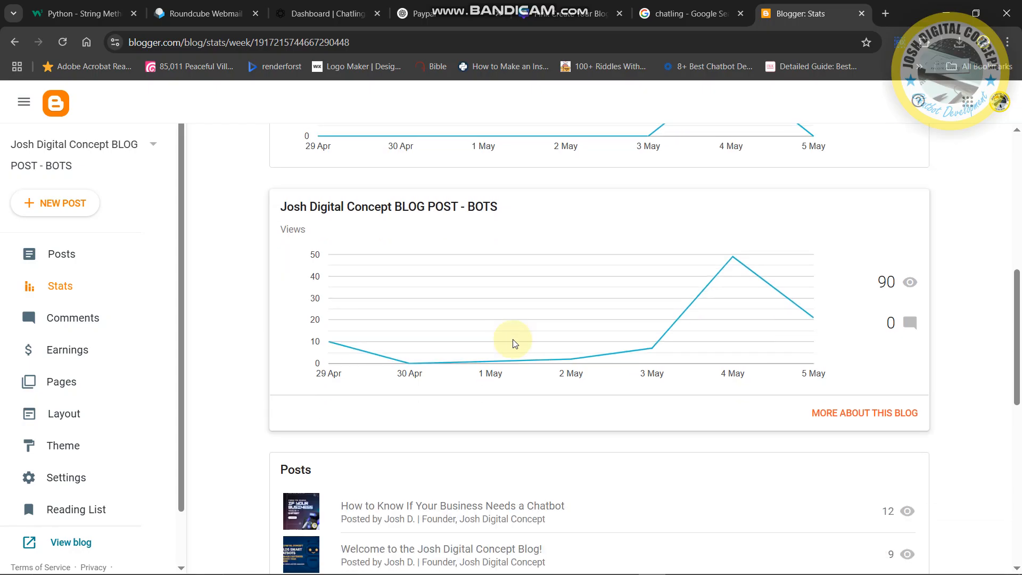
# Step: Examine the detailed blog statistics on views, referrers, audience and countries, and return to the new blog's dashboard window
pyautogui.click(877, 419)
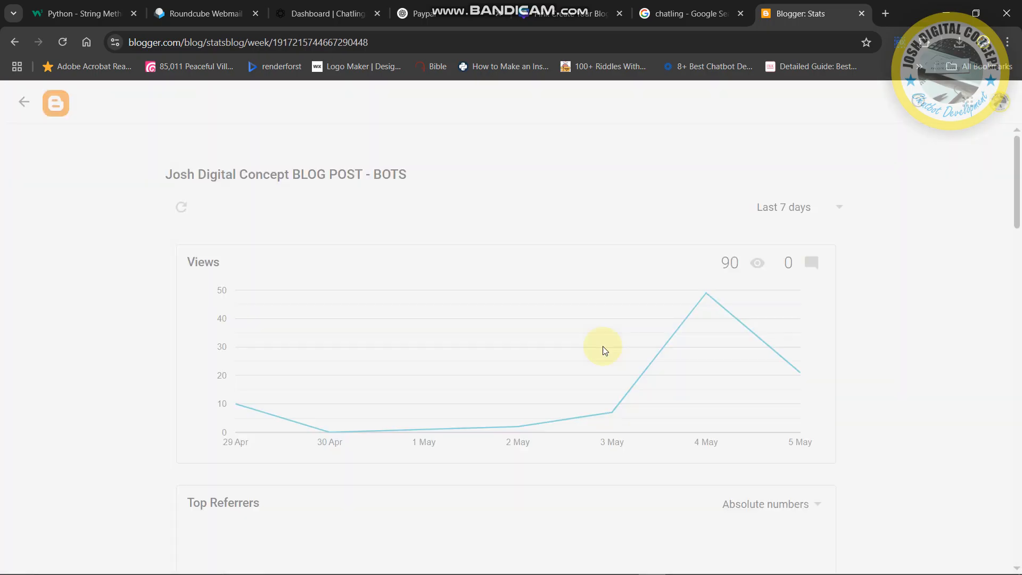
pyautogui.scroll(-3, 517, 339)
pyautogui.scroll(-15, 517, 338)
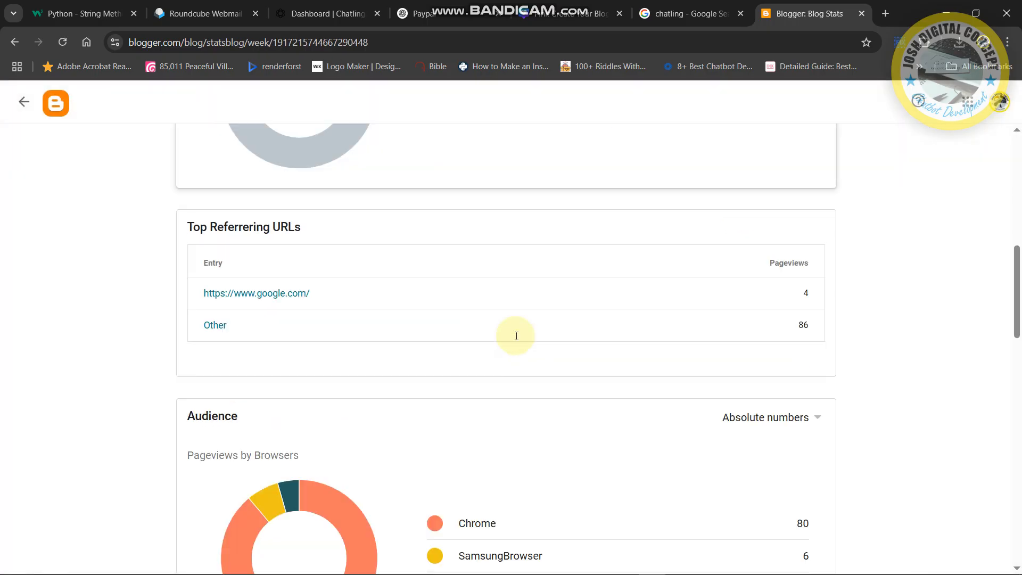
pyautogui.scroll(-11, 516, 336)
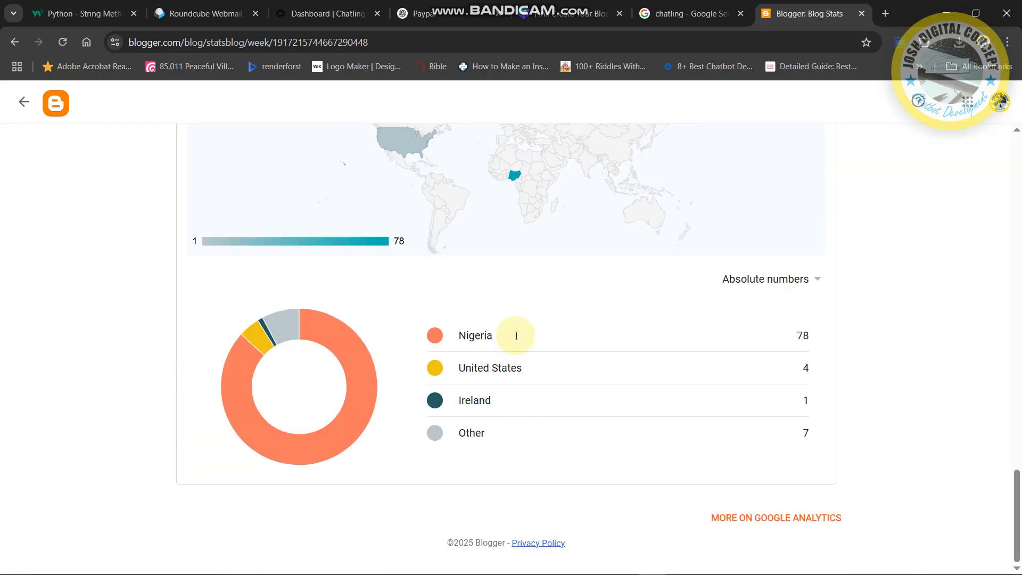
pyautogui.scroll(20, 515, 335)
pyautogui.scroll(5, 401, 273)
pyautogui.click(24, 102)
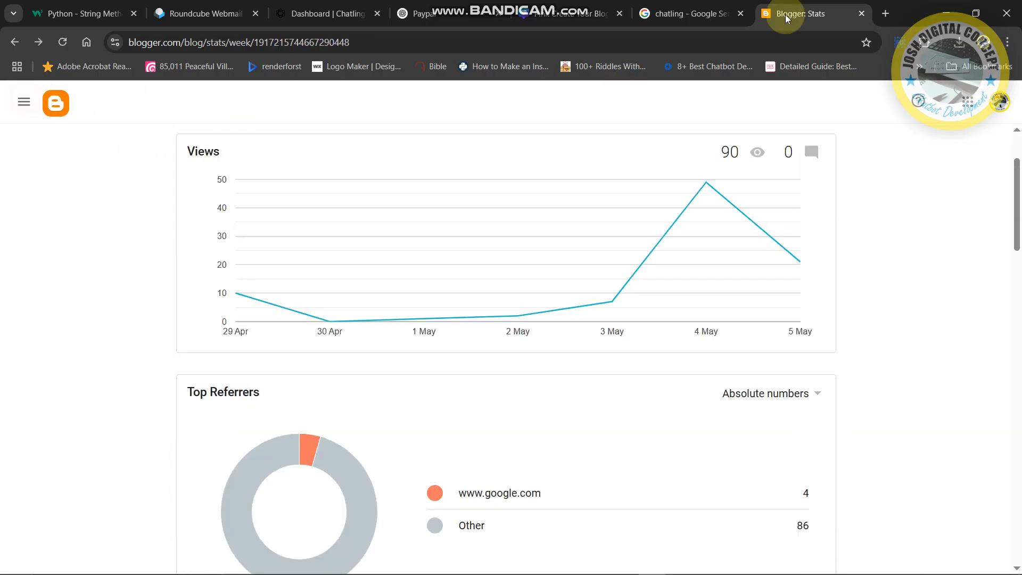
pyautogui.click(935, 6)
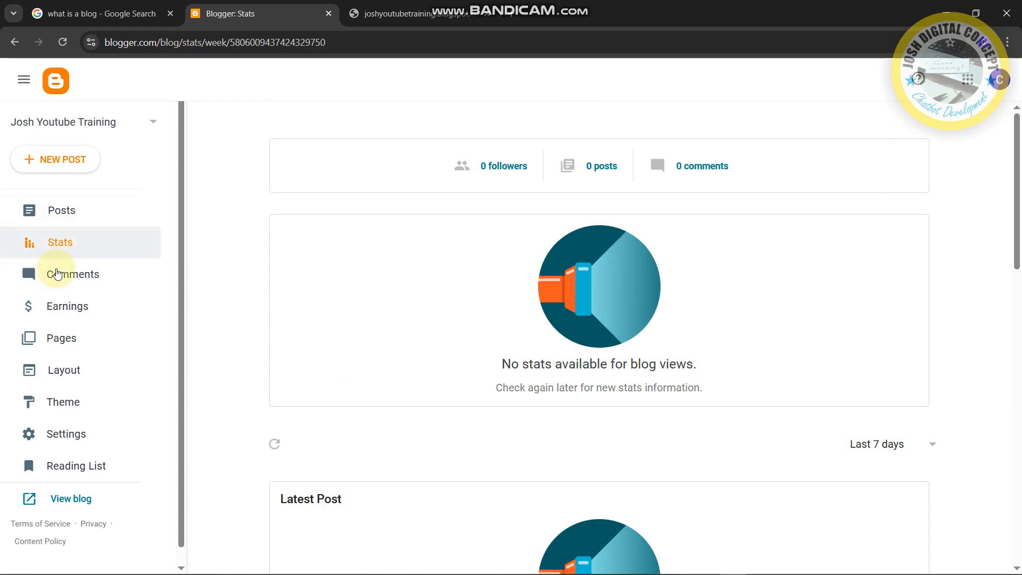
# Step: Look through the new blog's Comments and Earnings sections, and move on through Pages to Layout
pyautogui.click(58, 268)
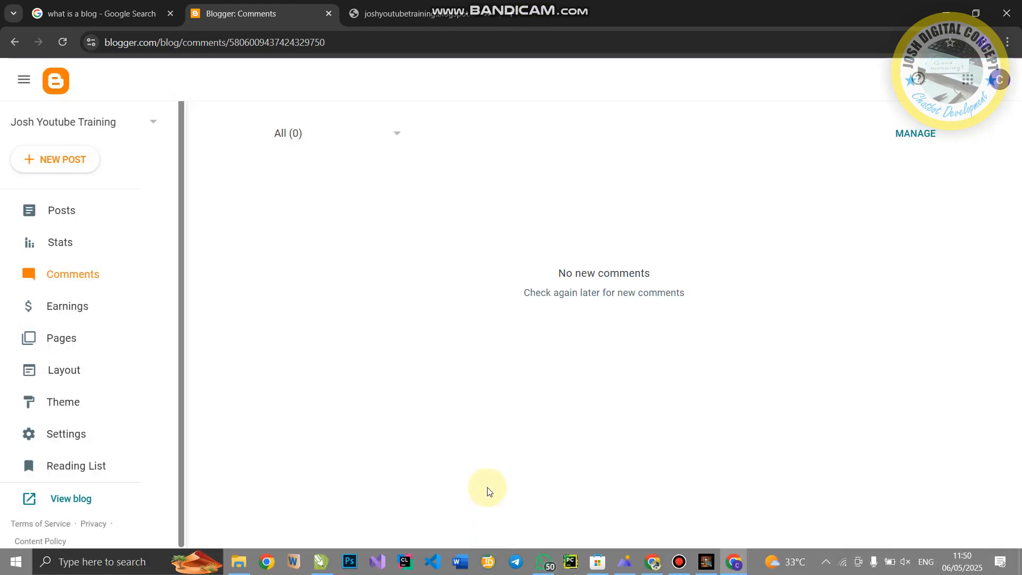
pyautogui.click(103, 306)
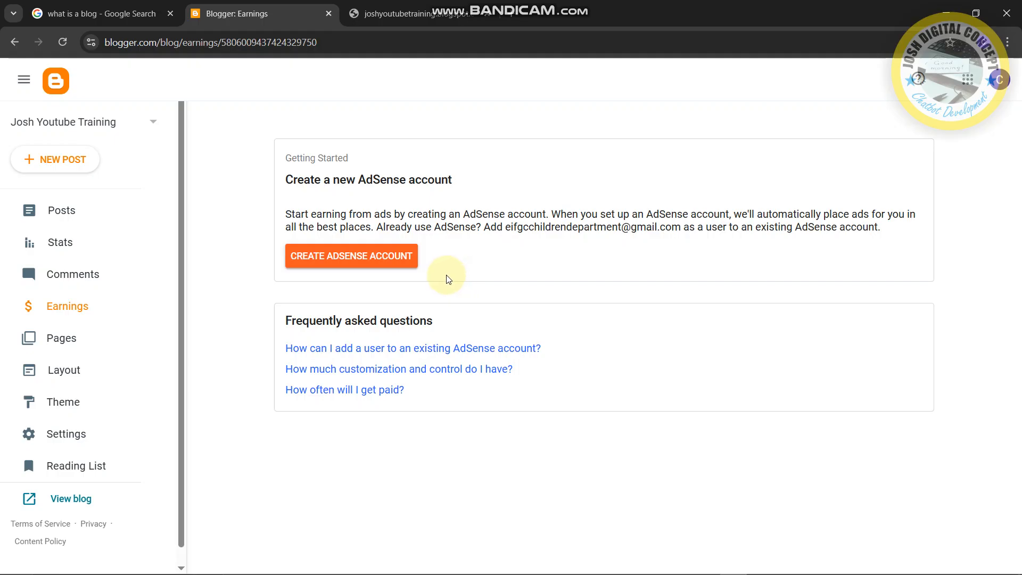
pyautogui.click(99, 335)
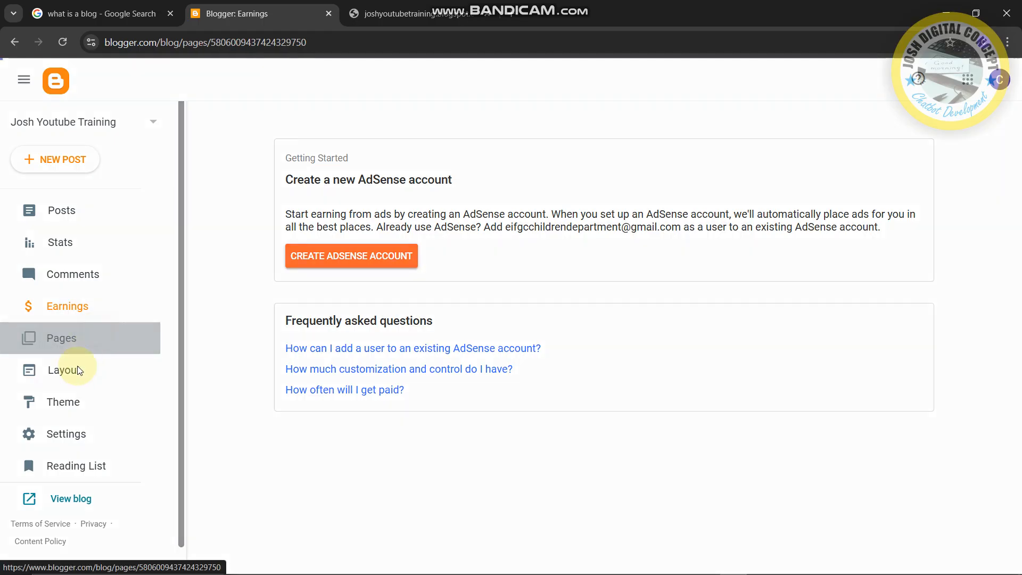
pyautogui.click(75, 372)
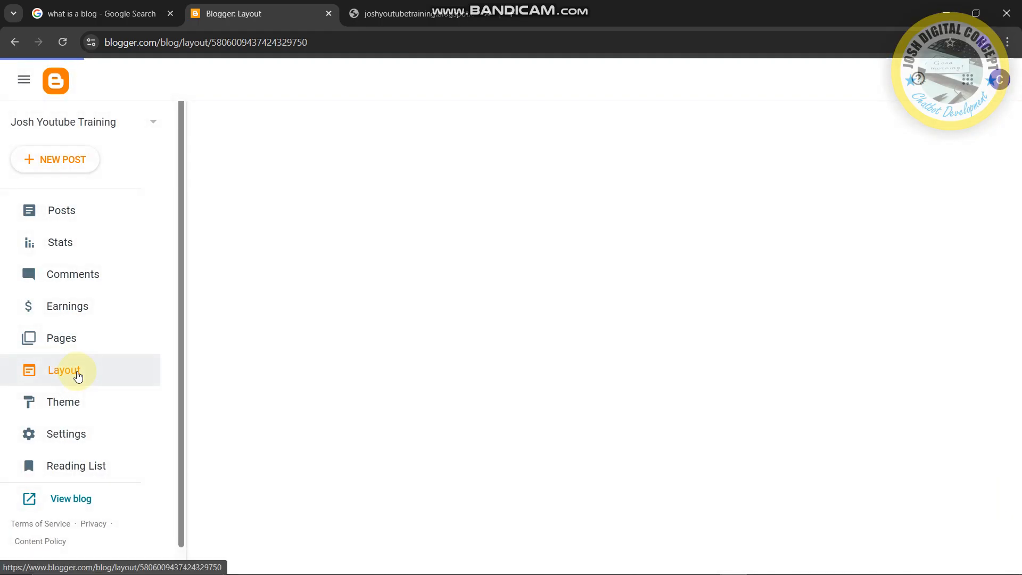
# Step: Look over the gadgets on the Layout page and browse the Contempo, Soho and Emporio designs in the theme gallery
pyautogui.scroll(-13, 560, 302)
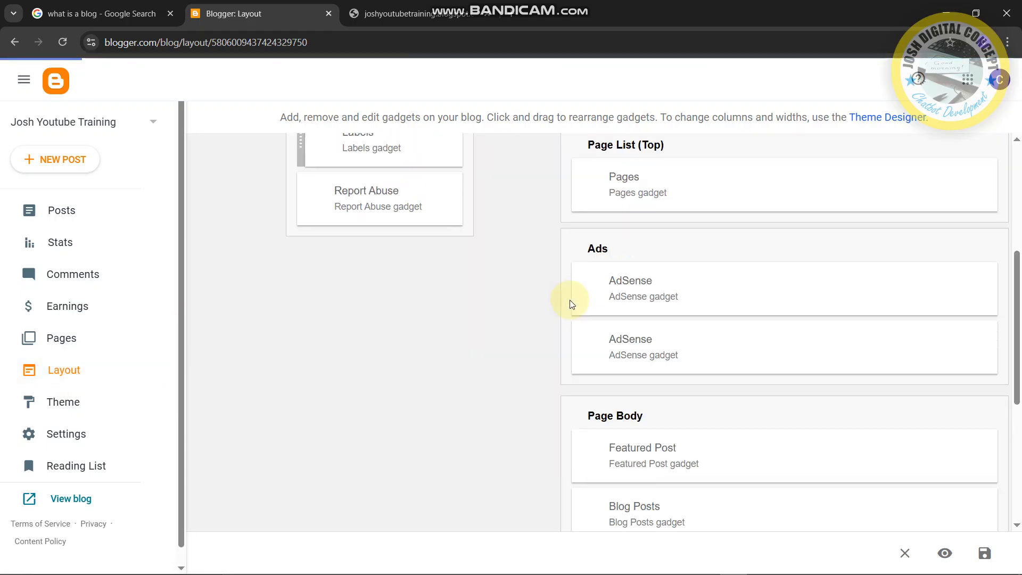
pyautogui.scroll(13, 570, 302)
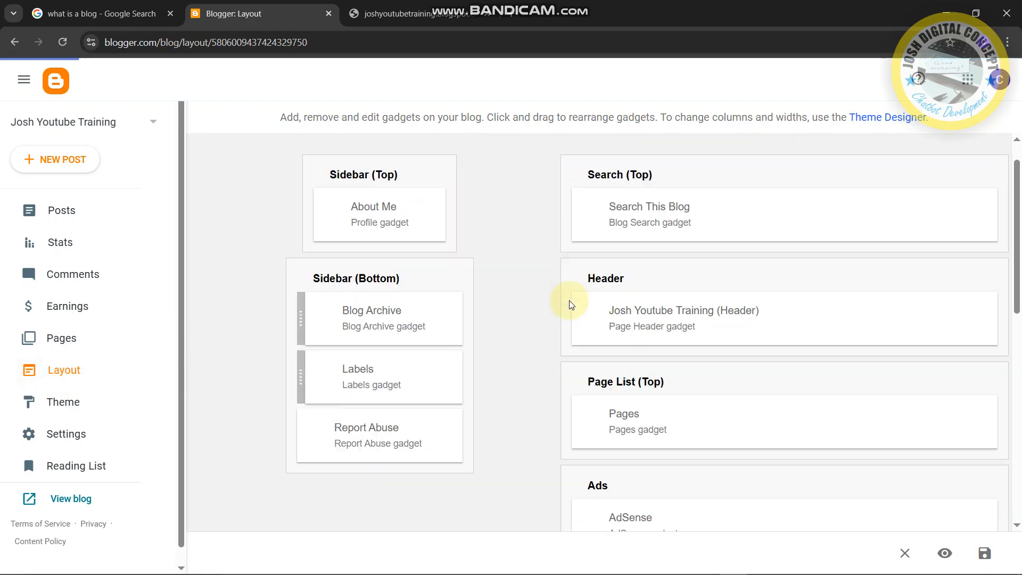
pyautogui.click(74, 402)
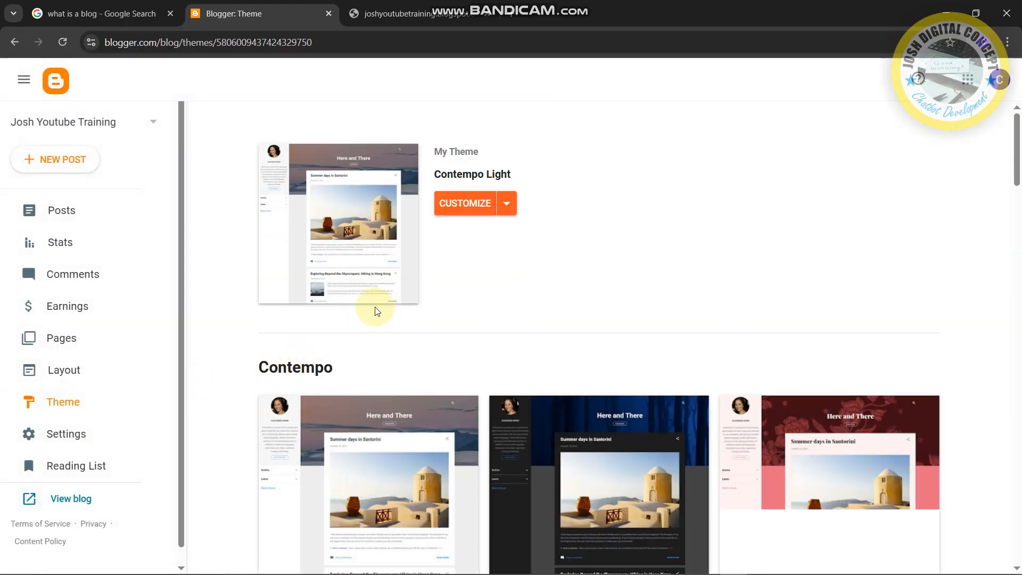
pyautogui.scroll(-3, 495, 317)
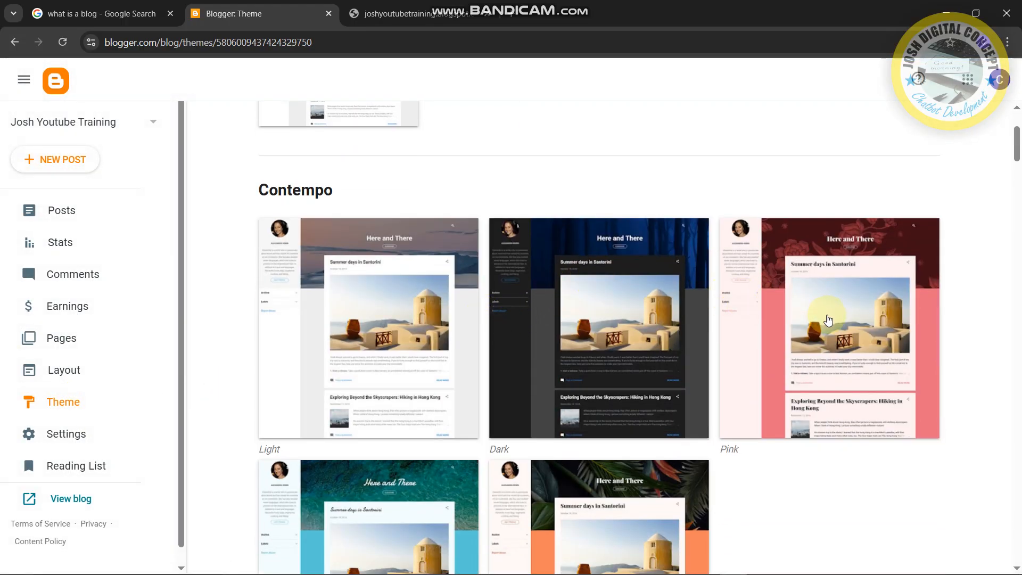
pyautogui.scroll(-13, 393, 372)
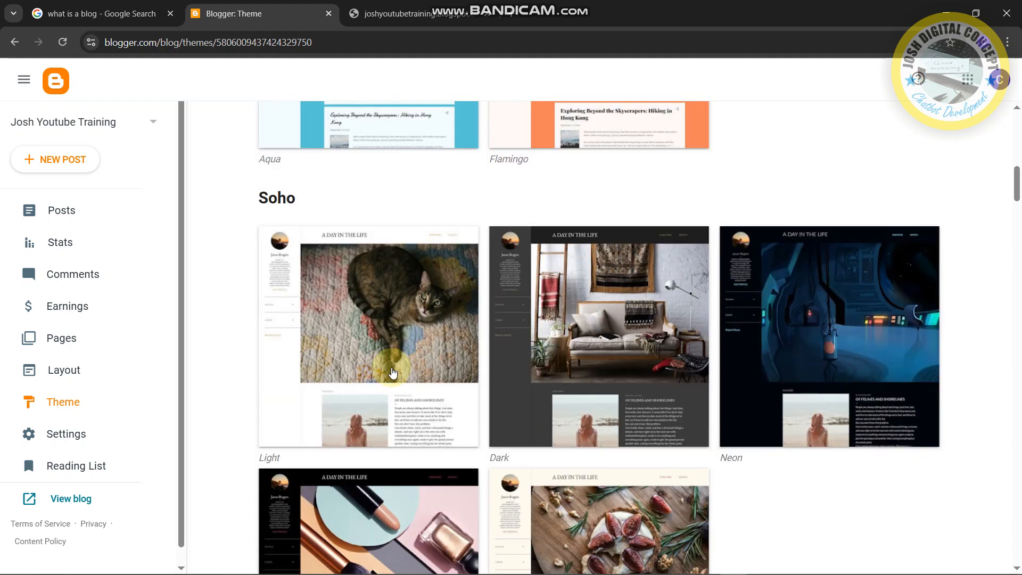
pyautogui.scroll(-1, 392, 372)
pyautogui.scroll(5, 392, 372)
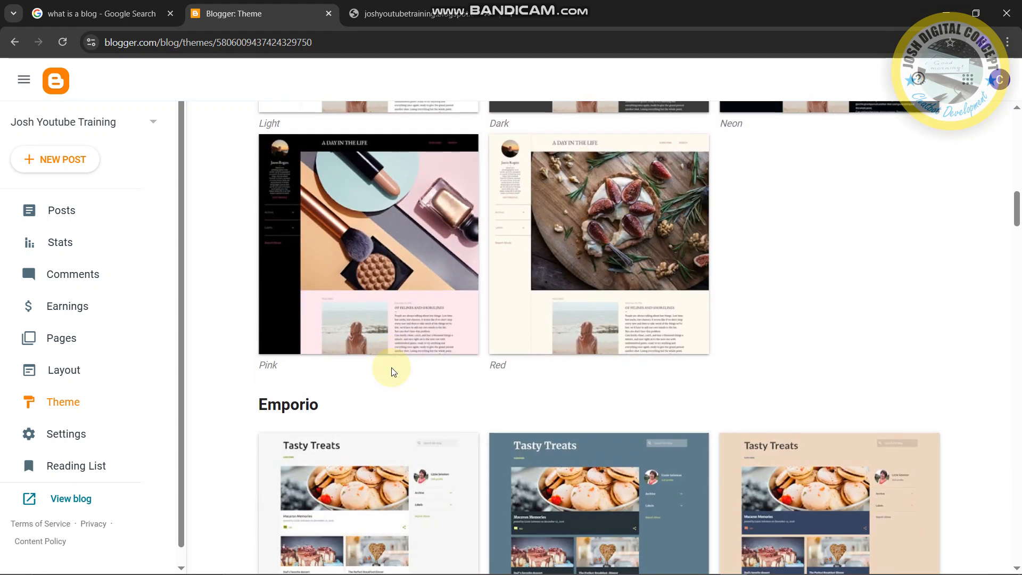
pyautogui.scroll(10, 392, 372)
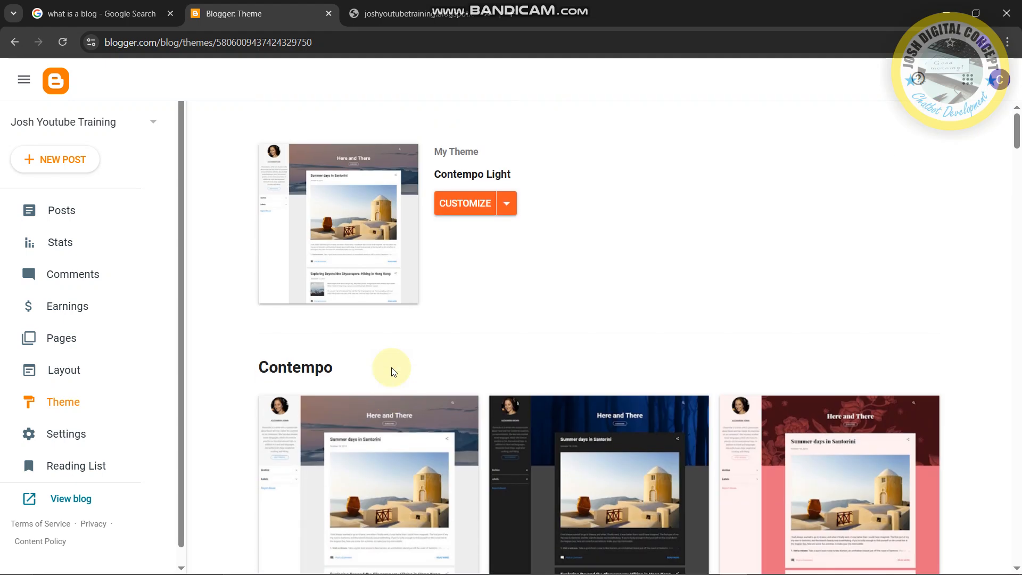
# Step: Apply the Contempo Dark theme to the blog
pyautogui.scroll(-1, 528, 325)
pyautogui.click(620, 329)
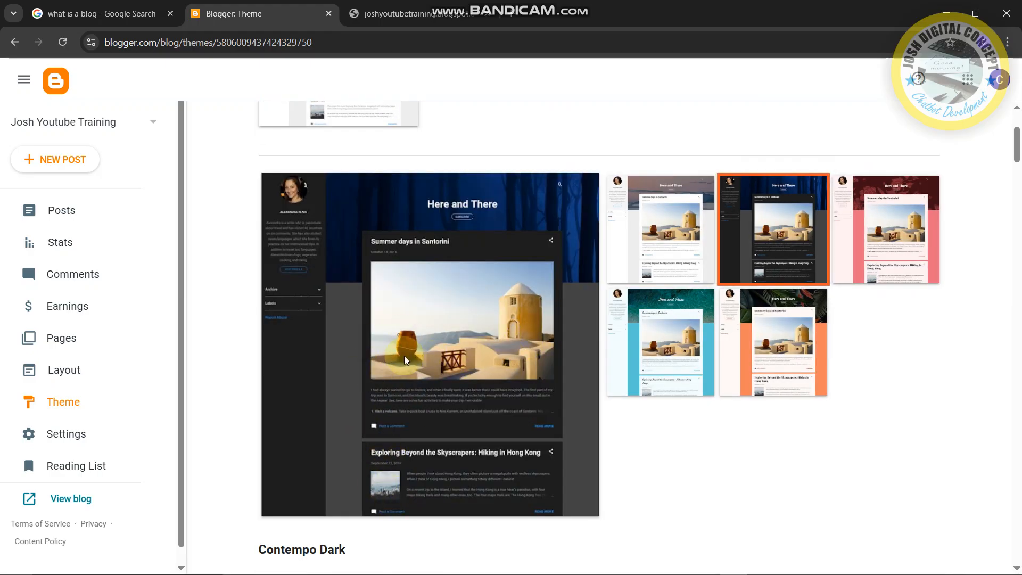
pyautogui.scroll(-1, 376, 417)
pyautogui.click(415, 500)
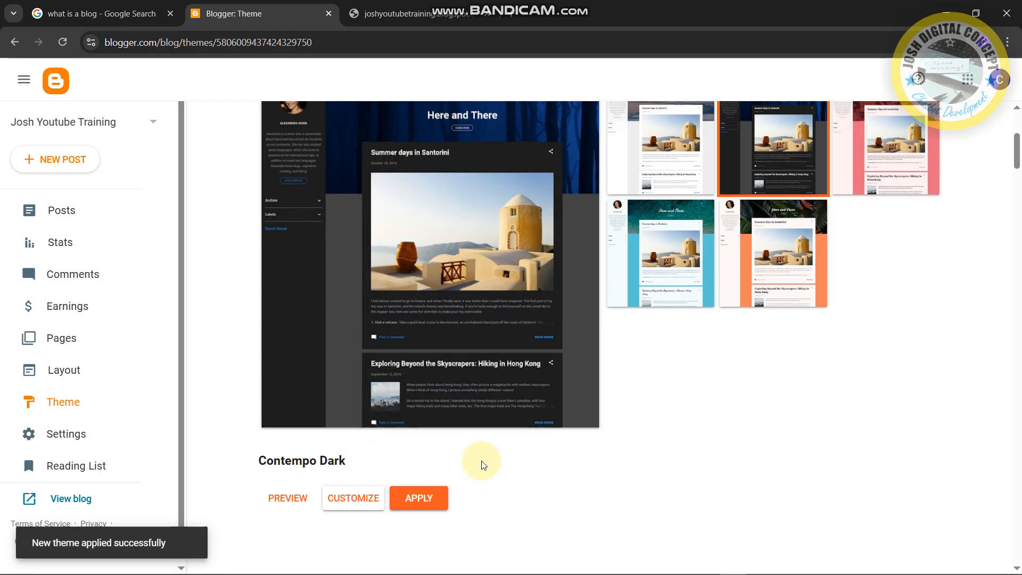
pyautogui.scroll(-1, 63, 415)
# Step: Review the blog's Settings, viewing the Title and Description editors without changes and the publishing, comment and meta tag options
pyautogui.click(82, 414)
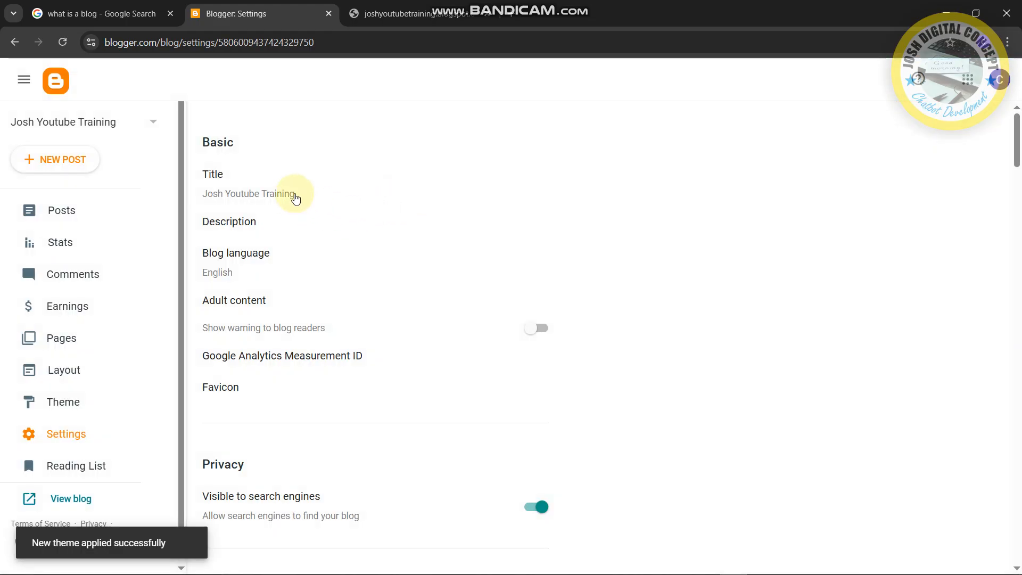
pyautogui.click(296, 195)
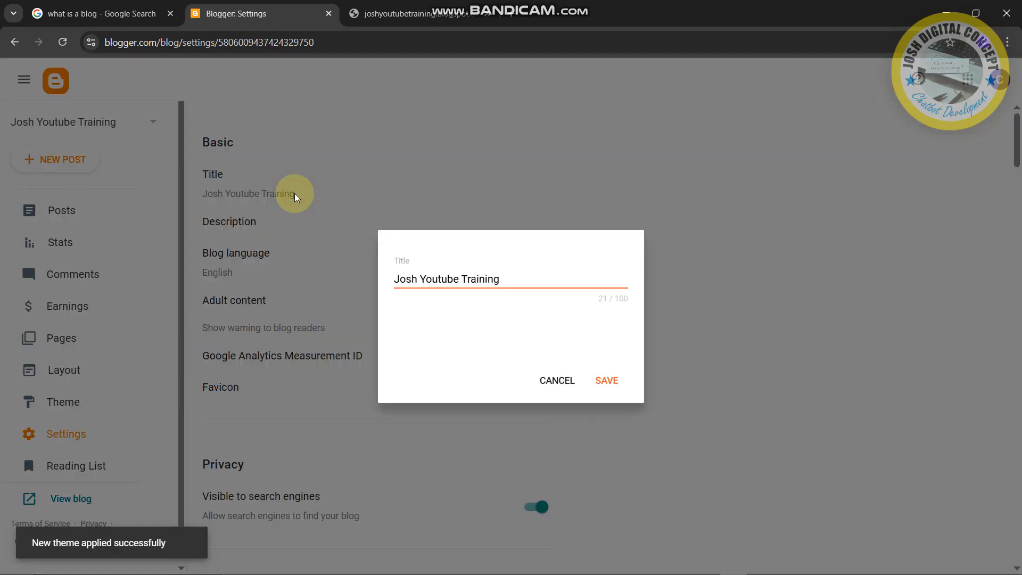
pyautogui.click(328, 313)
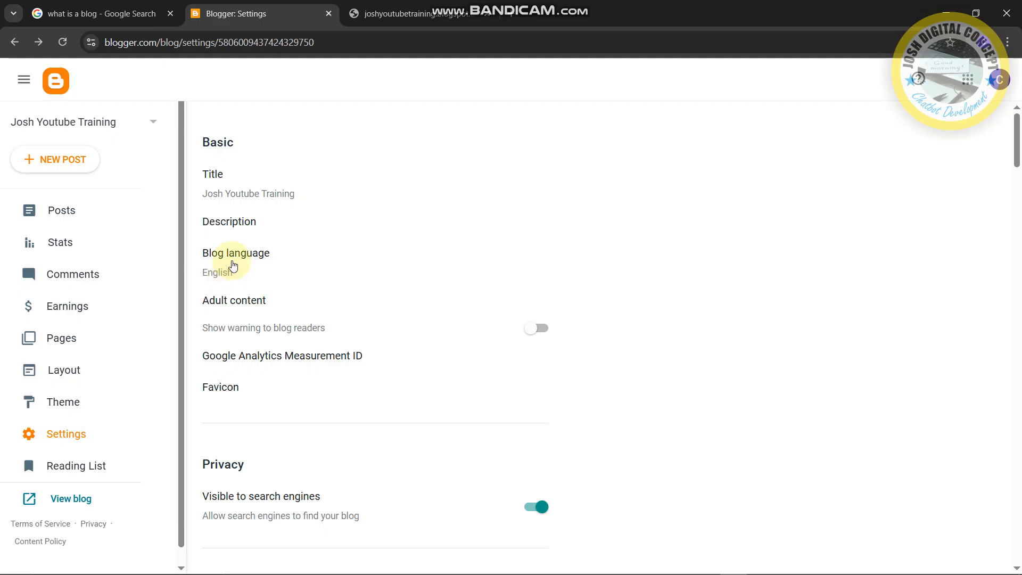
pyautogui.click(259, 227)
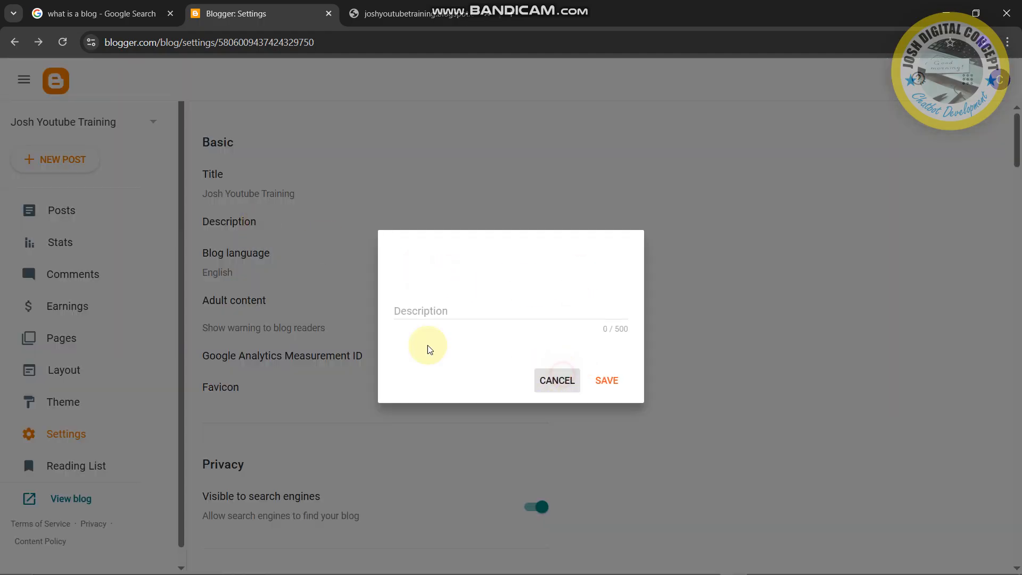
pyautogui.click(535, 375)
pyautogui.scroll(-13, 339, 330)
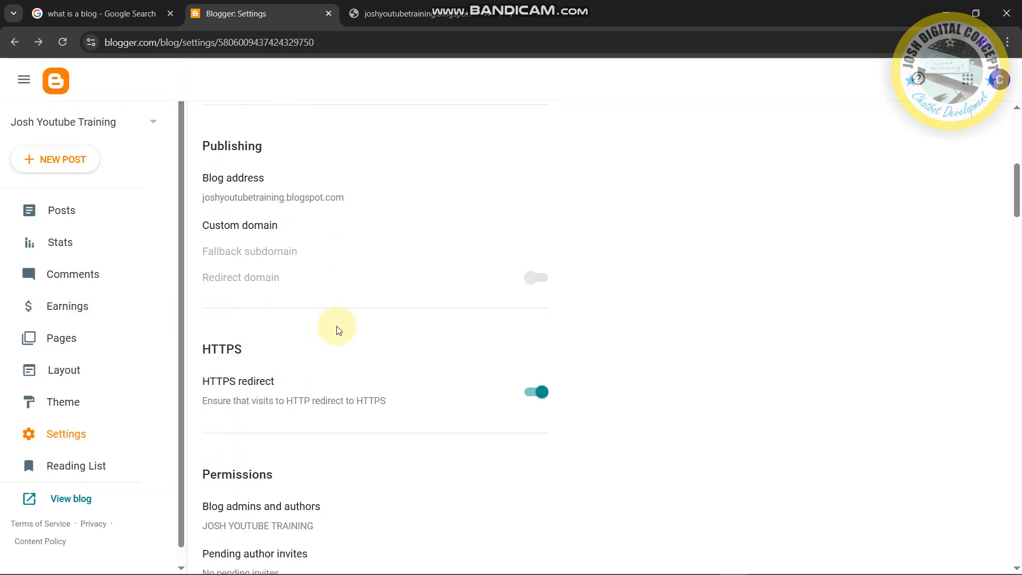
pyautogui.scroll(-15, 339, 330)
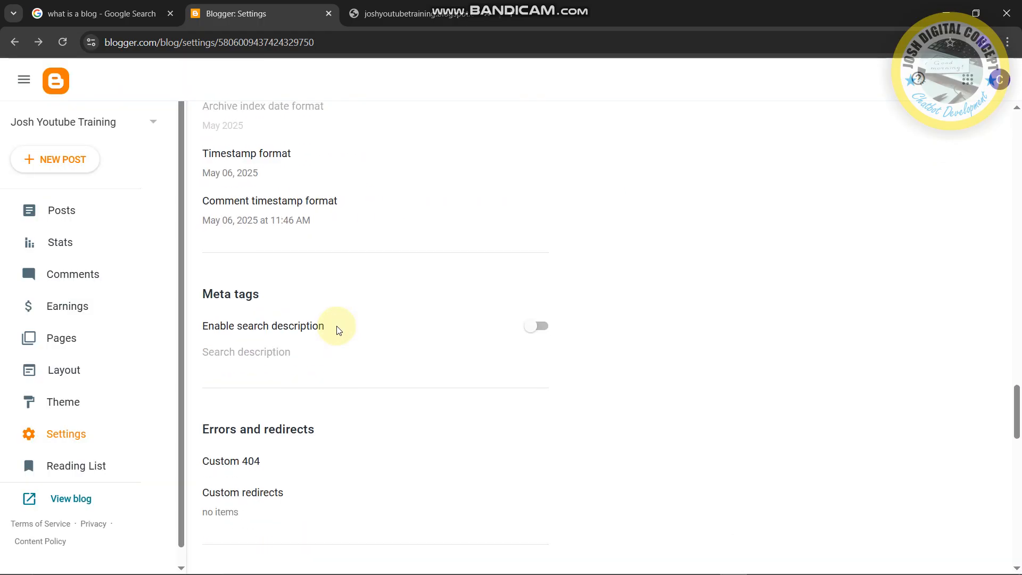
pyautogui.scroll(15, 337, 330)
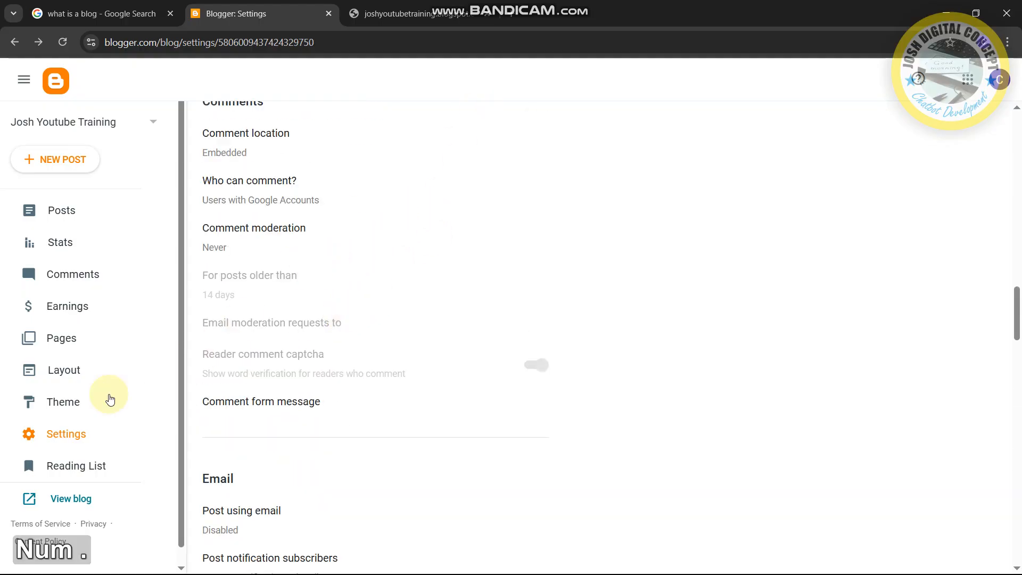
# Step: Browse the Blogger Buzz articles in the blog's Reading List
pyautogui.click(85, 478)
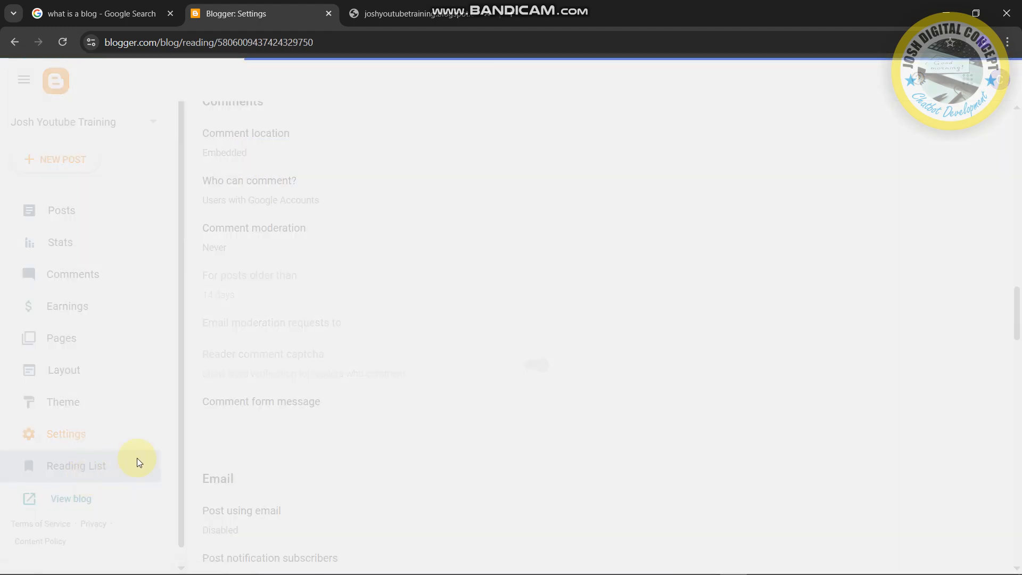
pyautogui.scroll(-8, 385, 307)
pyautogui.scroll(8, 386, 307)
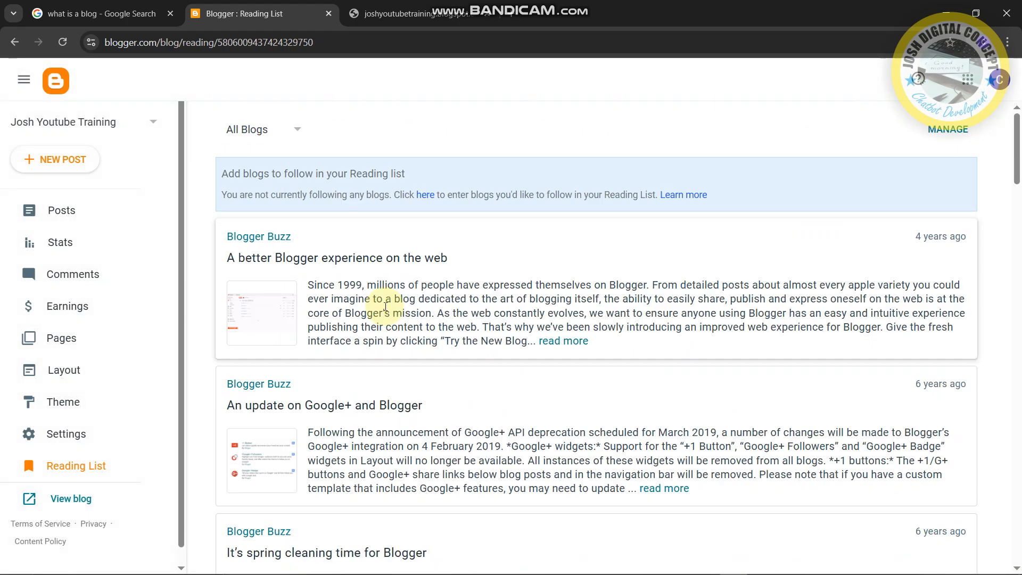
pyautogui.scroll(-20, 328, 293)
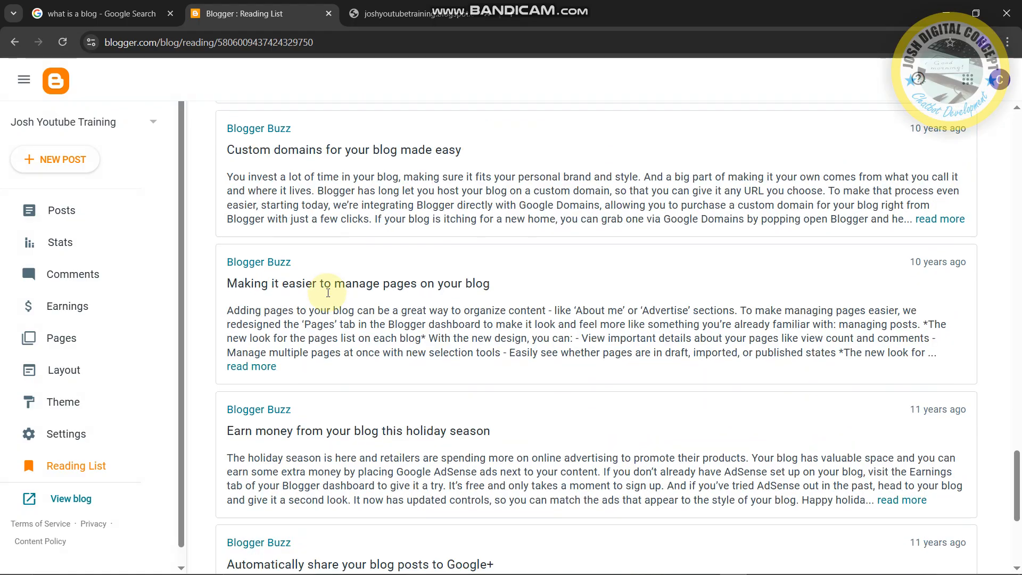
pyautogui.scroll(20, 328, 293)
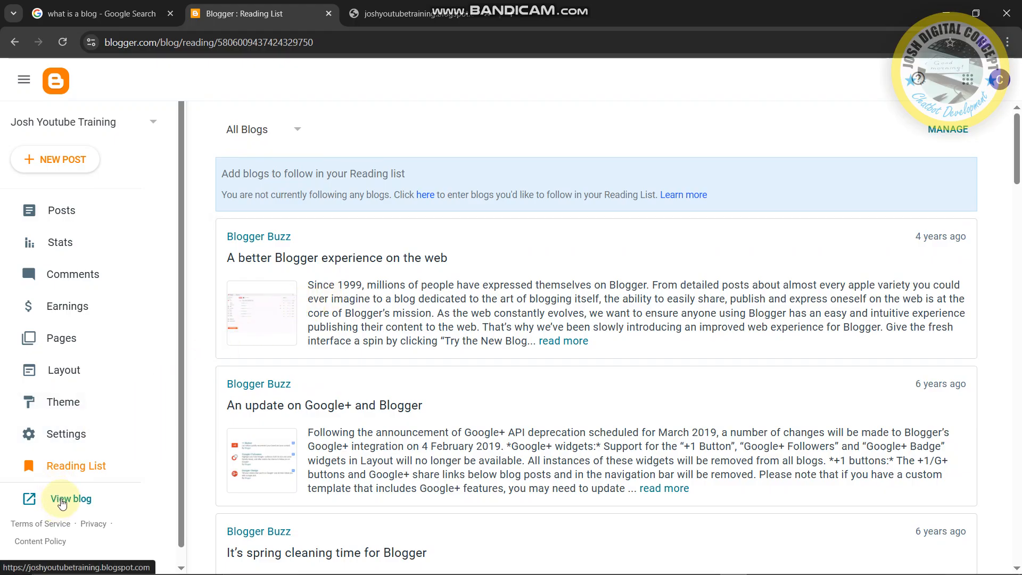
# Step: Return to the blog's Posts list and open a new browser tab
pyautogui.click(126, 211)
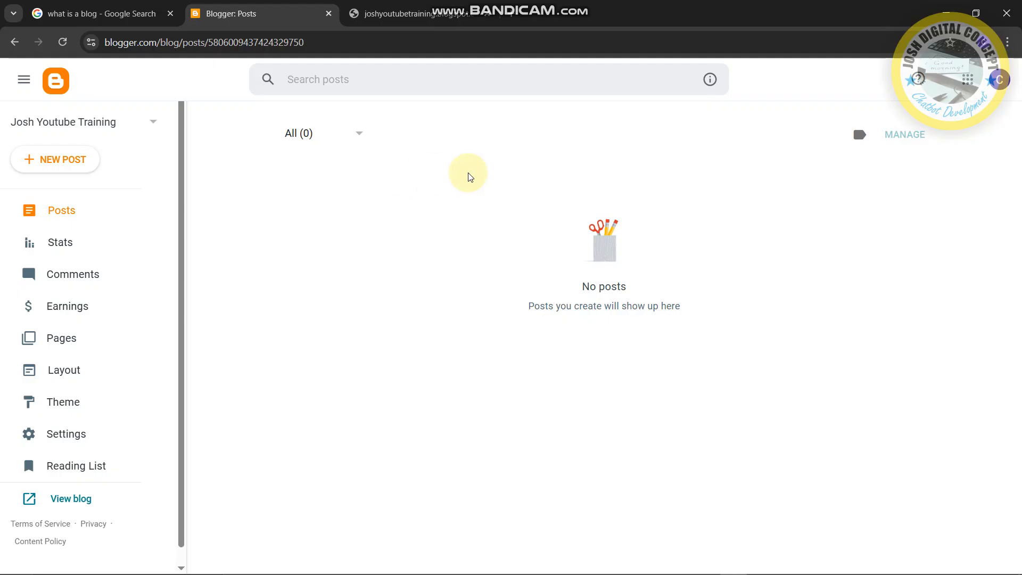
pyautogui.click(512, 14)
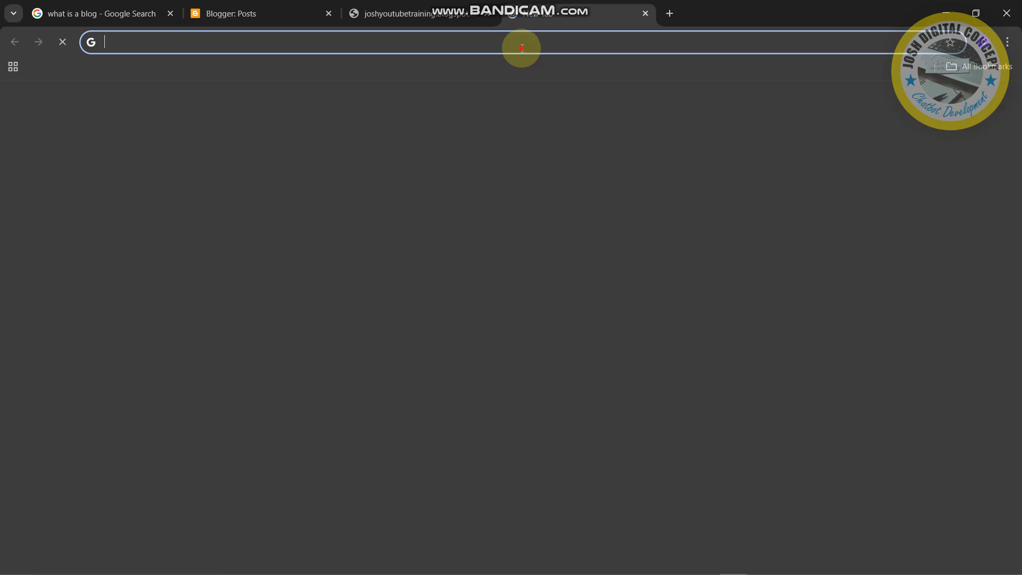
pyautogui.write('ch')
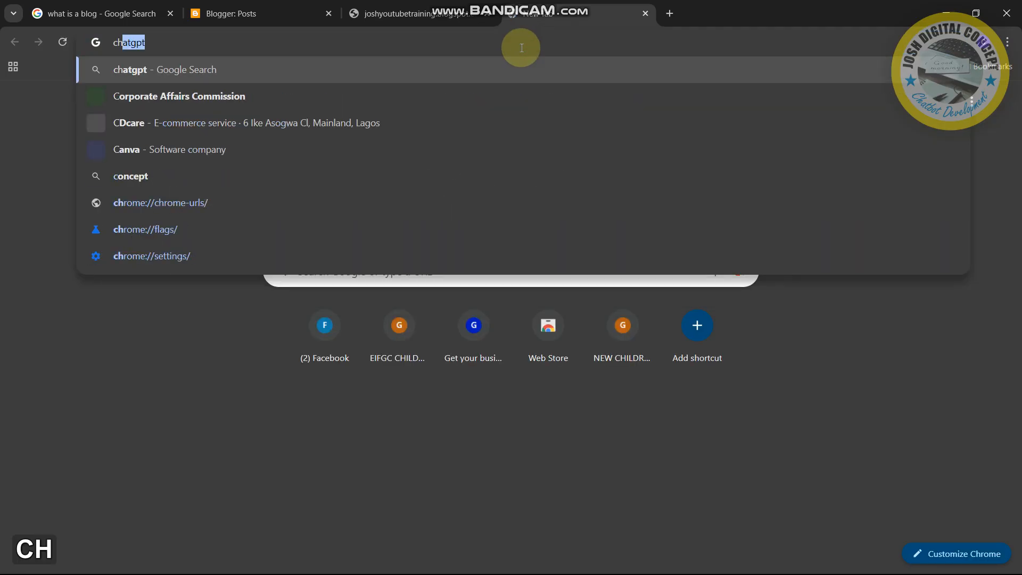
pyautogui.write('at')
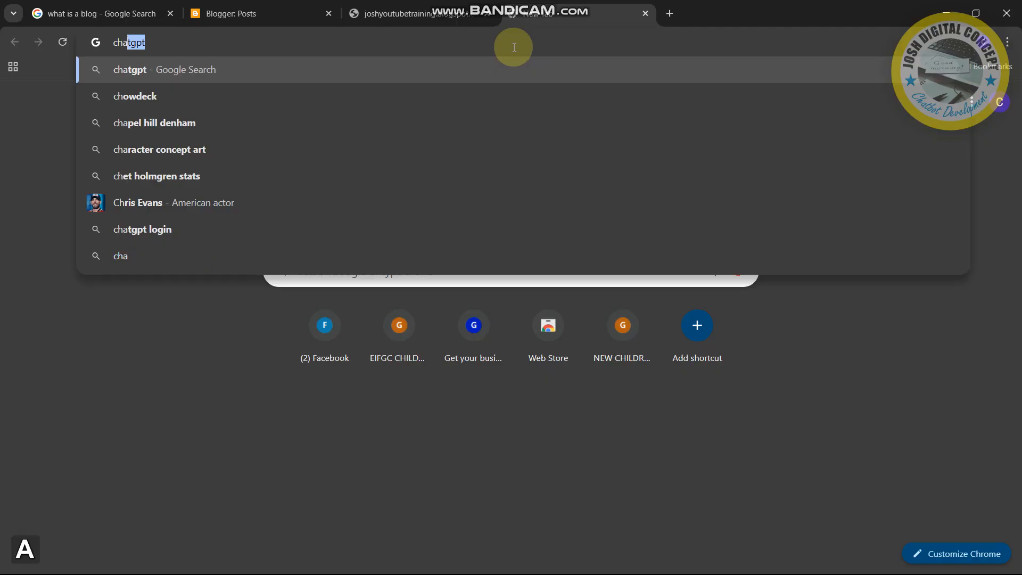
pyautogui.press('BackSpace')
pyautogui.press('BackSpace')
pyautogui.press('BackSpace')
pyautogui.press('BackSpace')
pyautogui.press('BackSpace')
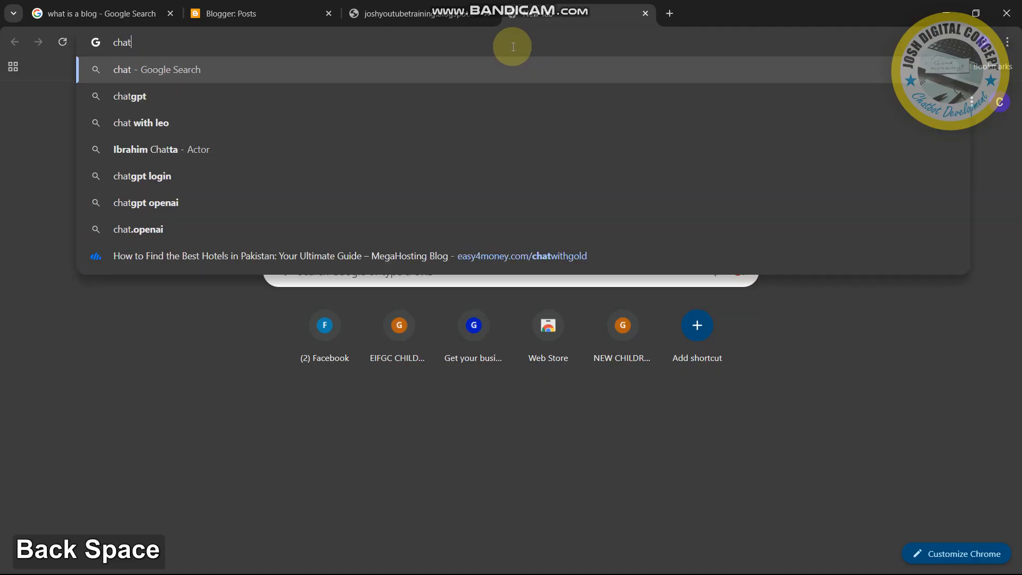
# Step: Open Gemini at gemini.google.com and bring up the conversation containing the generated blog article
pyautogui.write('ge')
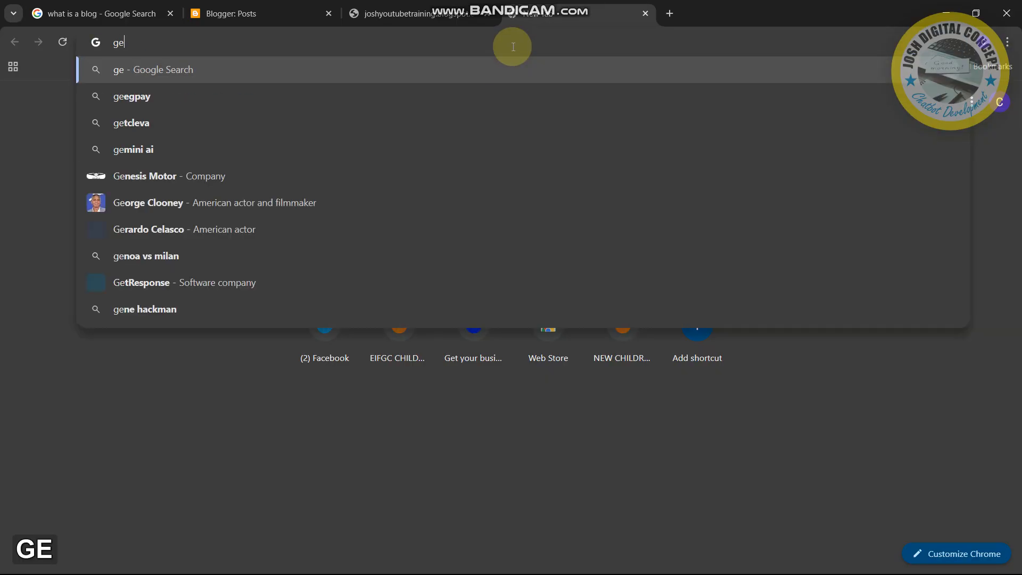
pyautogui.write('mm')
pyautogui.press('BackSpace')
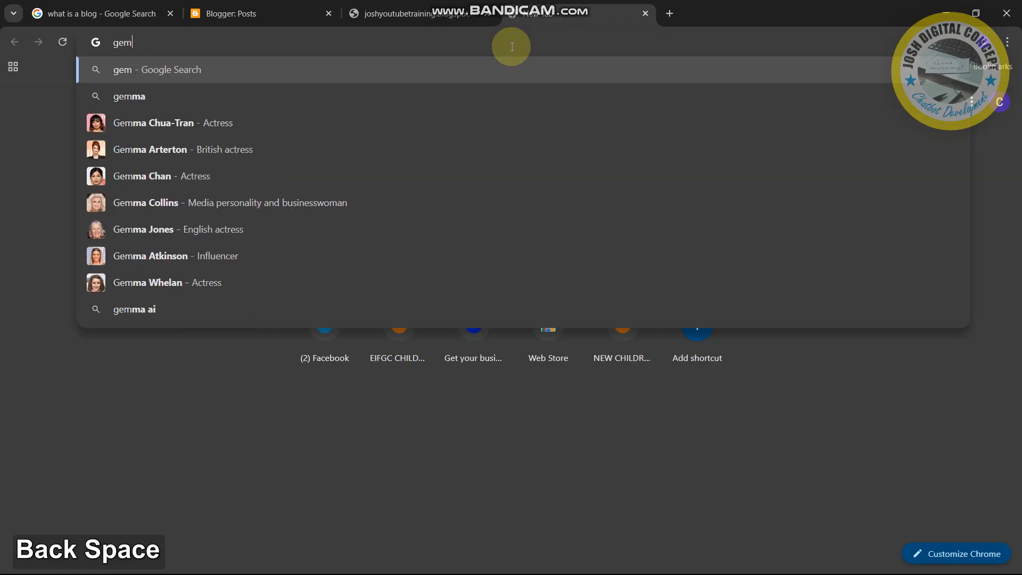
pyautogui.click(416, 89)
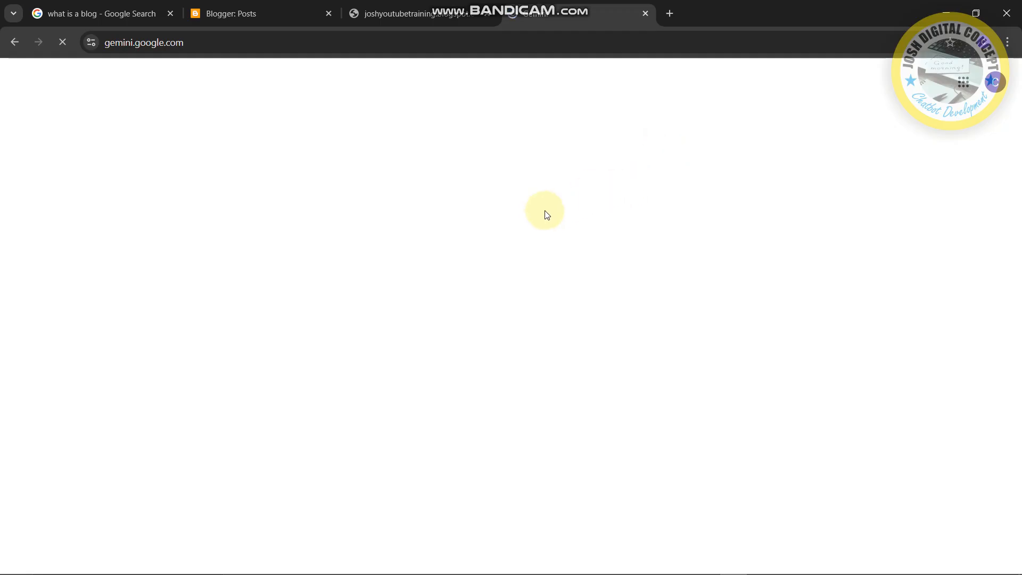
pyautogui.write('.')
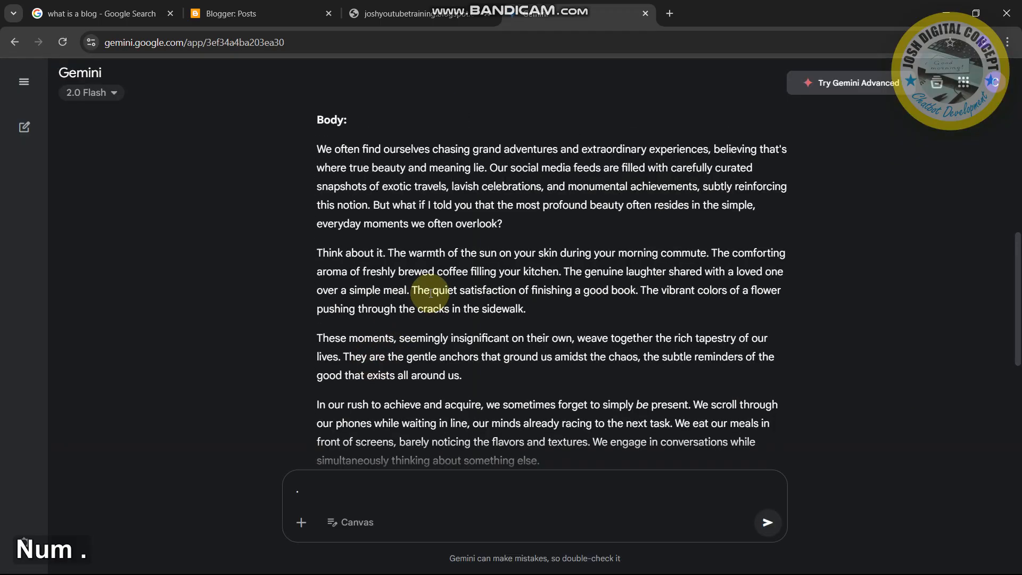
# Step: Copy the article title "The Unexpected Beauty of Everyday Moments" from Gemini into the title of a new Blogger post
pyautogui.moveTo(346, 165); pyautogui.dragTo(590, 164)
pyautogui.hotkey('ctrl', 'c')
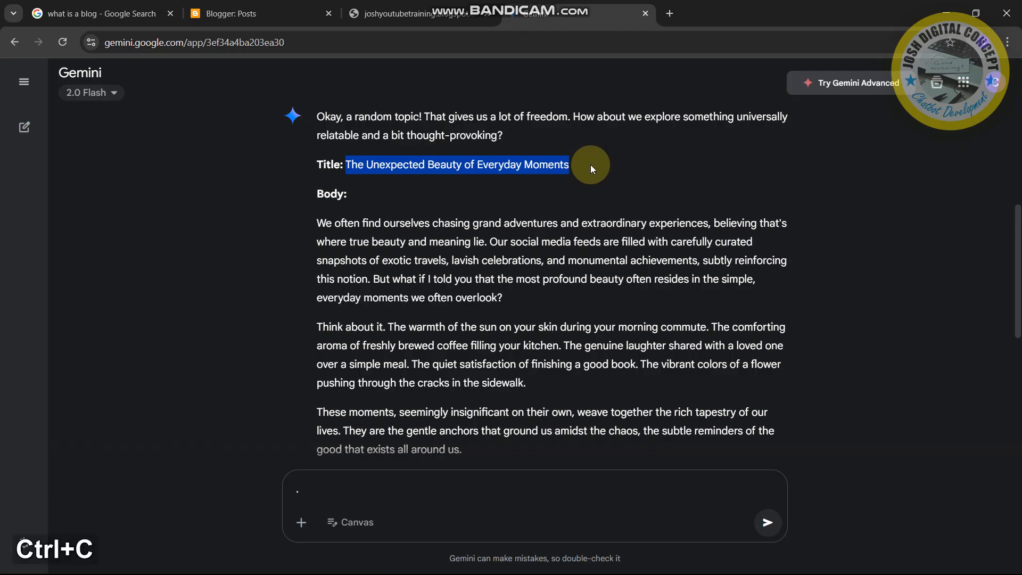
pyautogui.click(229, 13)
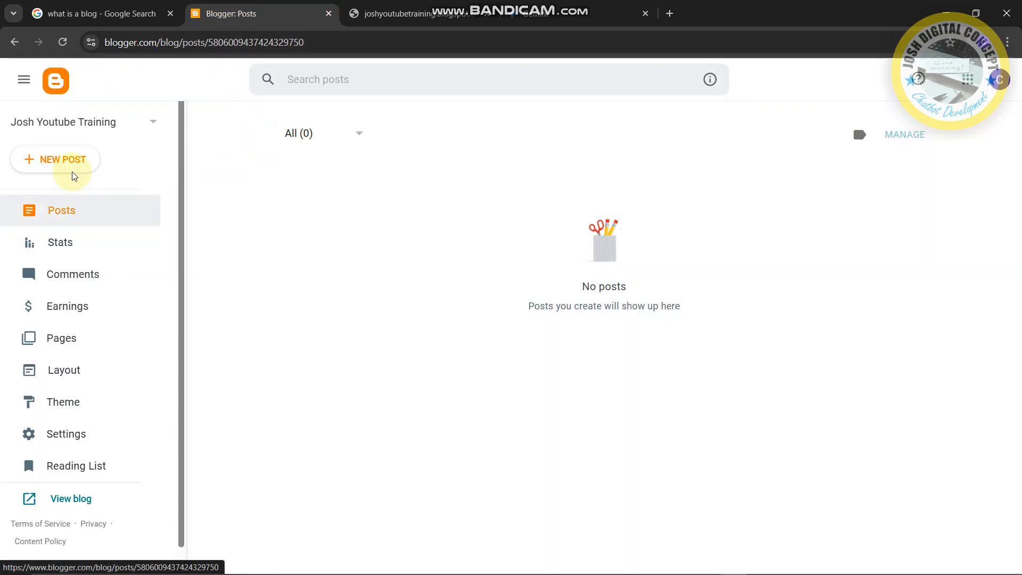
pyautogui.click(50, 159)
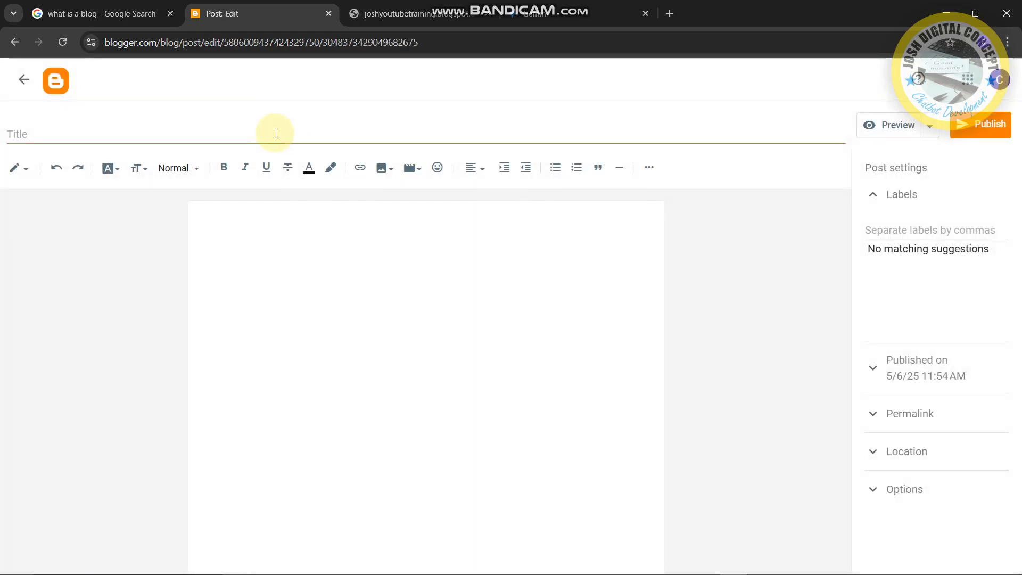
pyautogui.click(276, 133)
pyautogui.hotkey('ctrl', 'v')
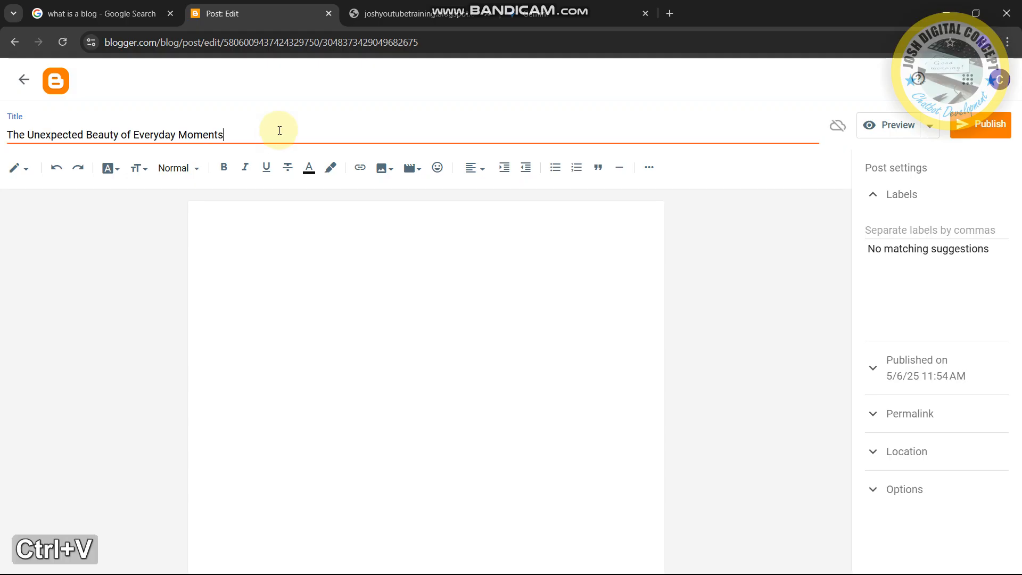
# Step: Copy the article's body text from Gemini into the body of the Blogger post
pyautogui.click(532, 14)
pyautogui.moveTo(319, 220); pyautogui.dragTo(619, 407)
pyautogui.hotkey('ctrl', 'c')
pyautogui.click(287, 11)
pyautogui.click(216, 242)
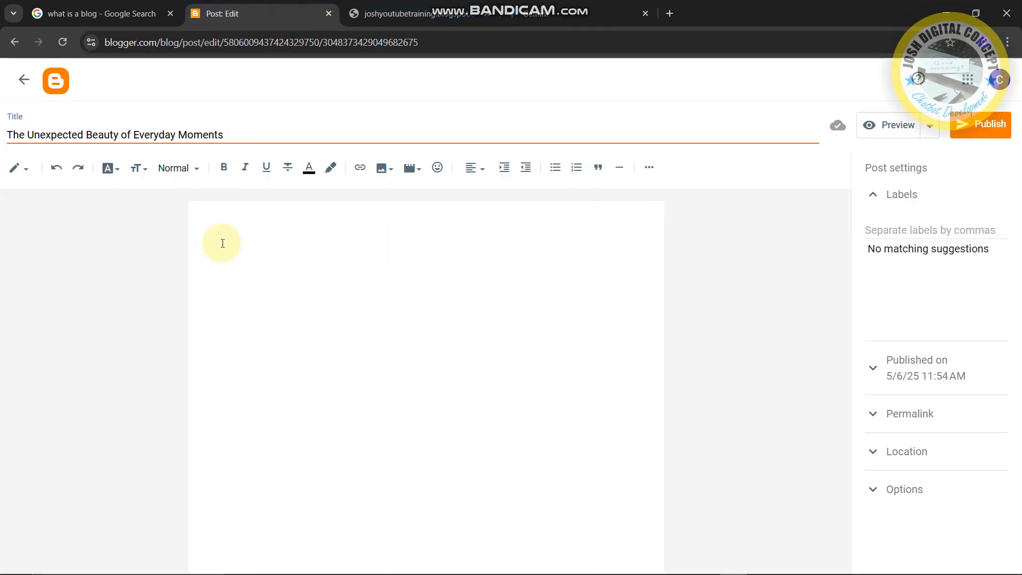
pyautogui.hotkey('ctrl', 'v')
pyautogui.scroll(1, 251, 291)
pyautogui.scroll(-1, 253, 291)
pyautogui.scroll(1, 253, 291)
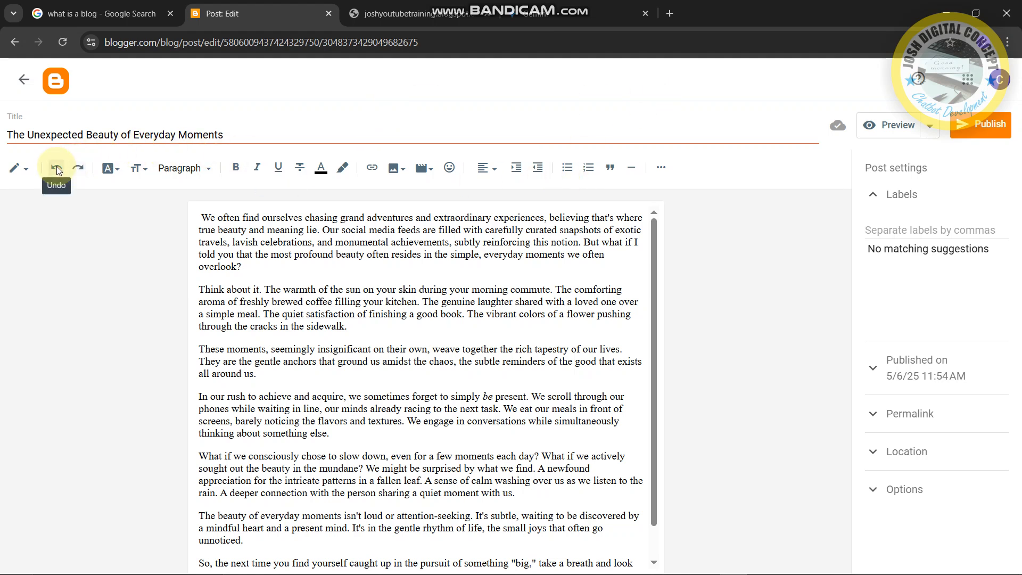
# Step: Try the Verdana font on the first three paragraphs of the post body and undo the change
pyautogui.click(114, 170)
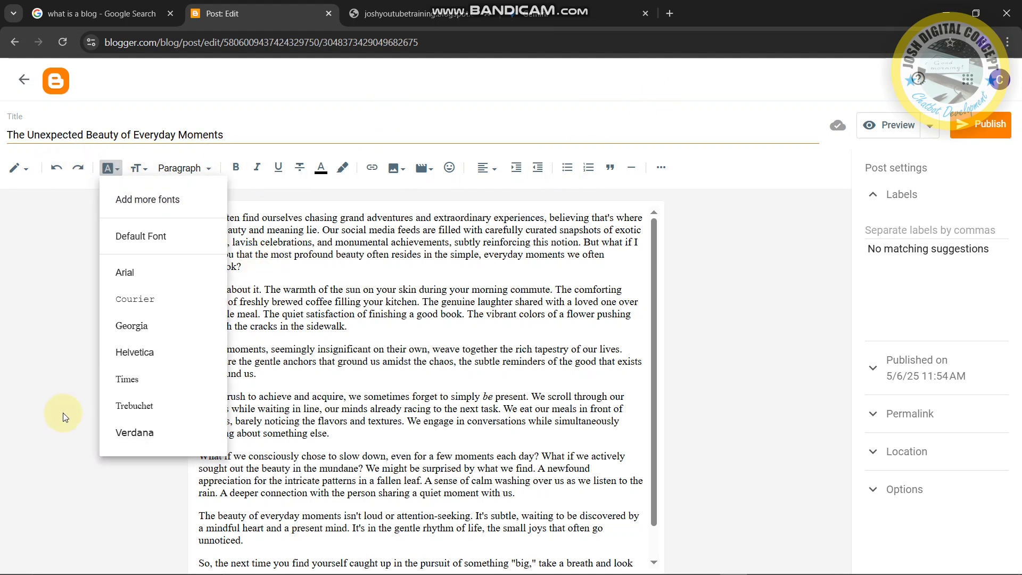
pyautogui.click(148, 437)
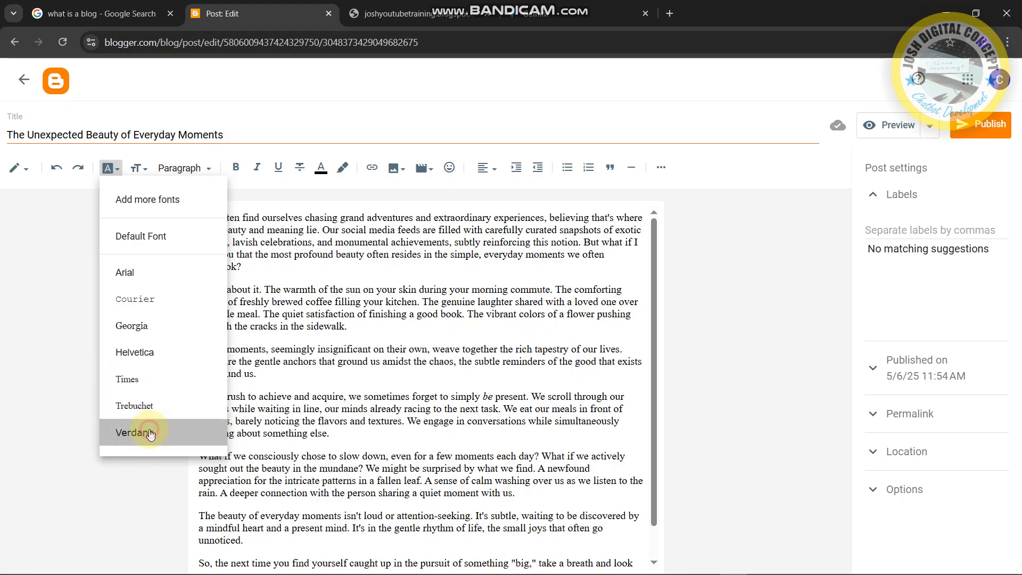
pyautogui.moveTo(204, 213); pyautogui.dragTo(257, 374)
pyautogui.click(115, 174)
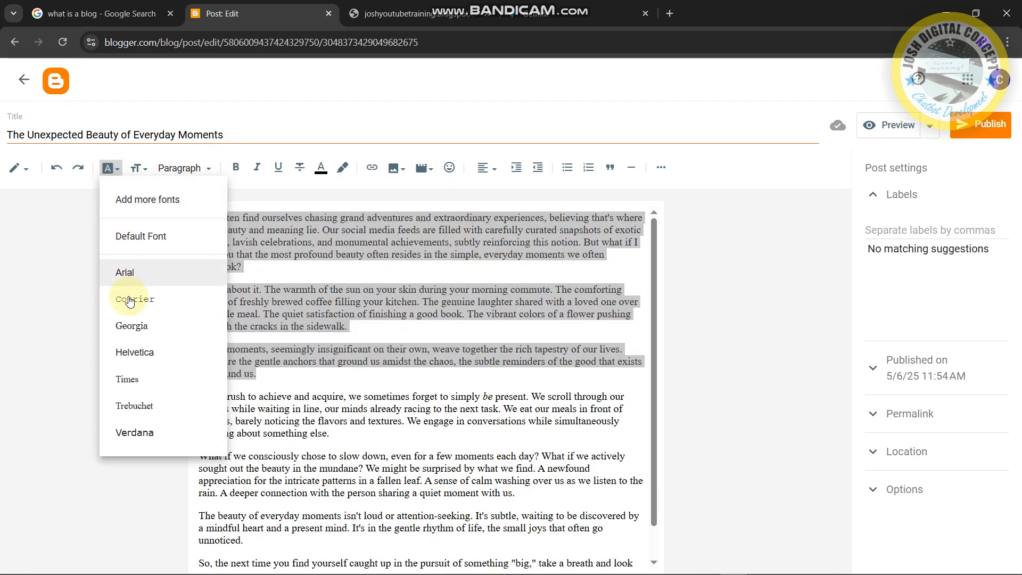
pyautogui.click(162, 436)
pyautogui.click(279, 441)
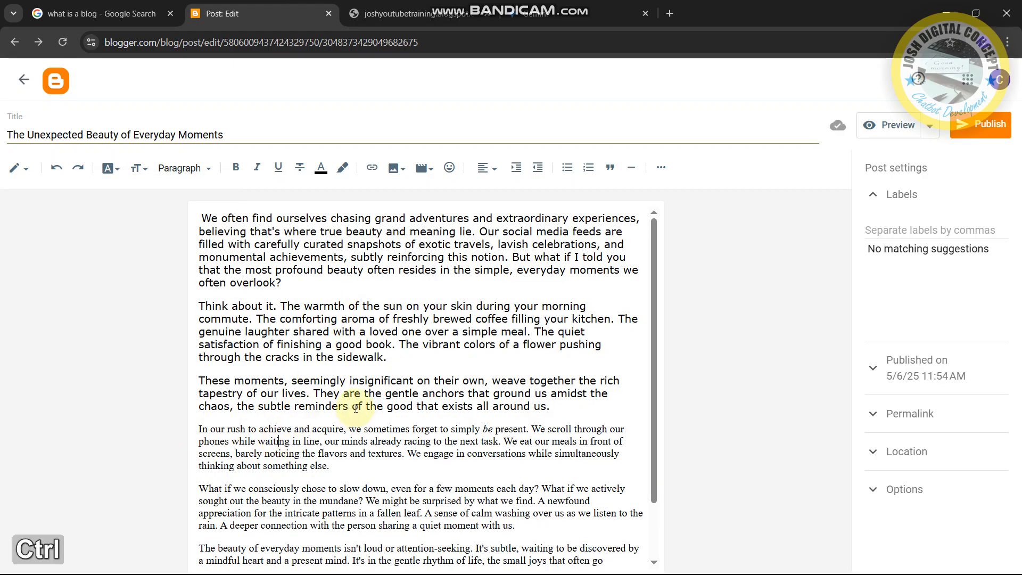
pyautogui.hotkey('ctrl', 'z')
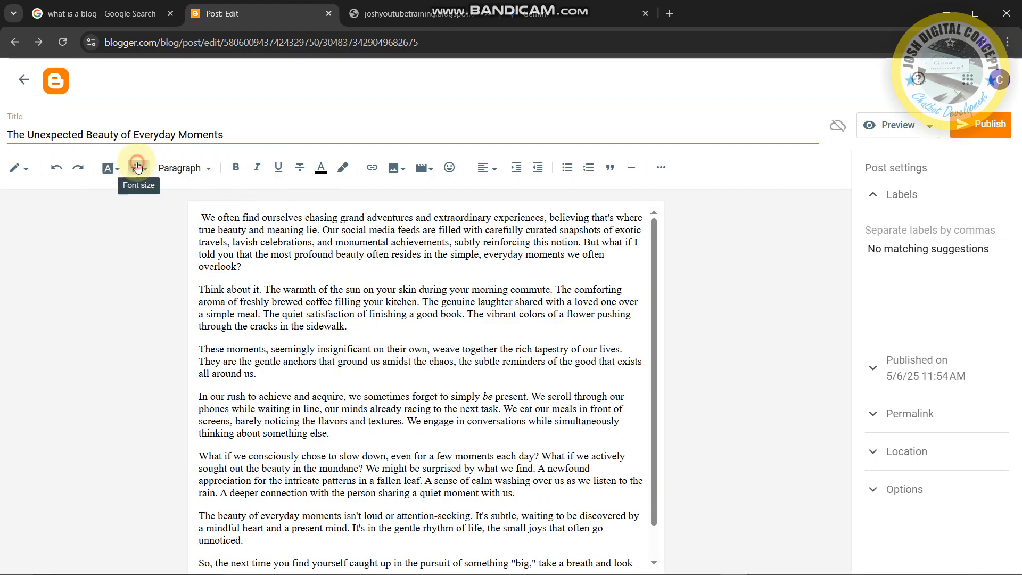
pyautogui.click(138, 167)
pyautogui.click(156, 203)
pyautogui.click(185, 178)
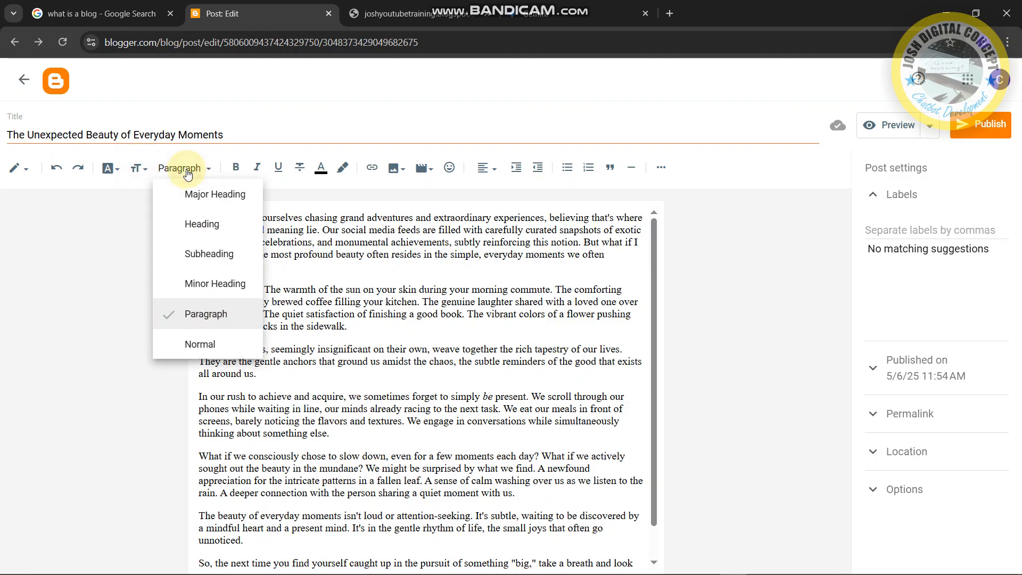
pyautogui.click(369, 364)
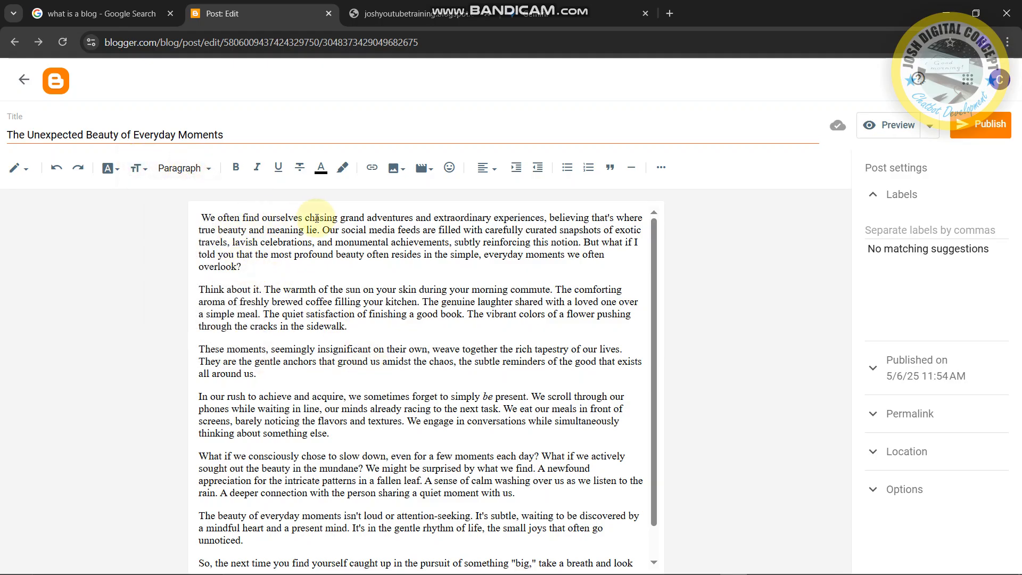
# Step: In the first paragraph, make "chasing" bold, "celebrations" italic, "monumental" underlined and "achievements" struck through
pyautogui.click(236, 170)
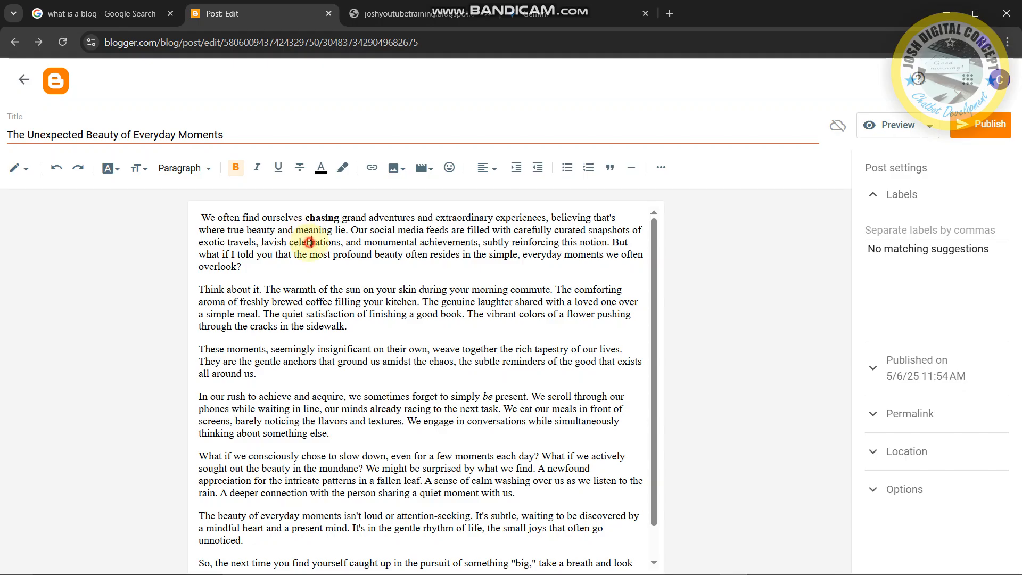
pyautogui.click(259, 169)
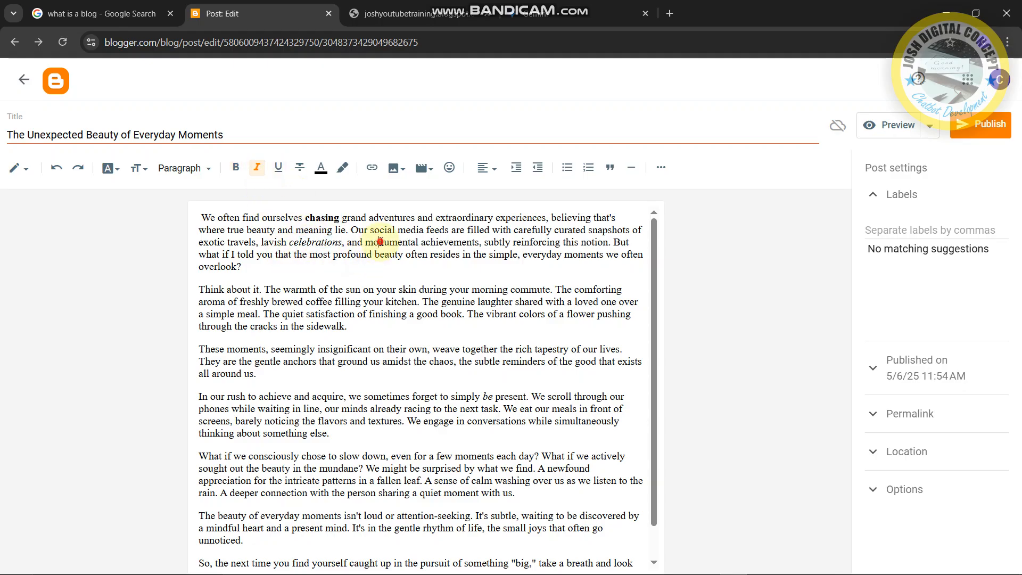
pyautogui.click(296, 292)
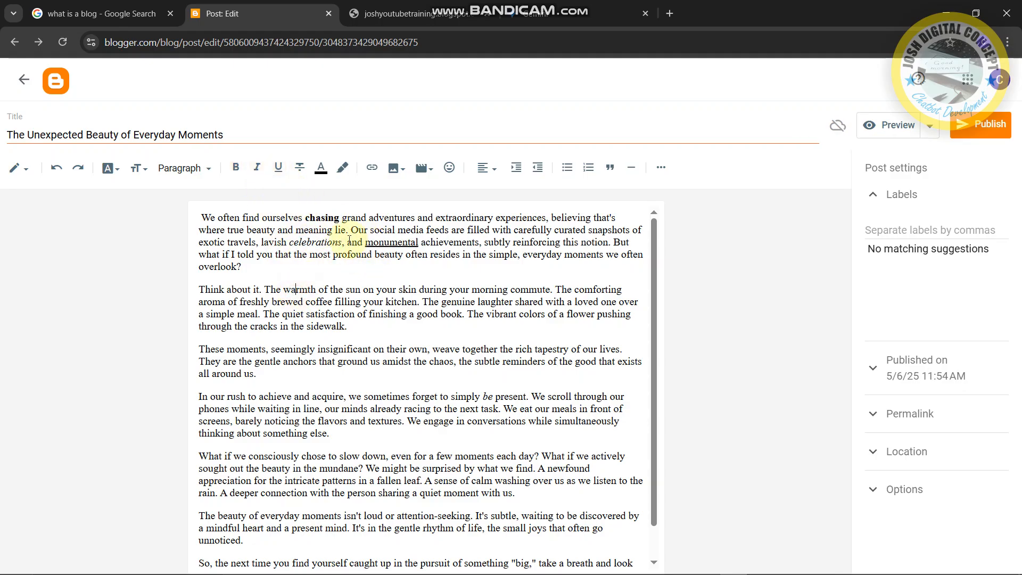
pyautogui.click(319, 168)
pyautogui.click(321, 274)
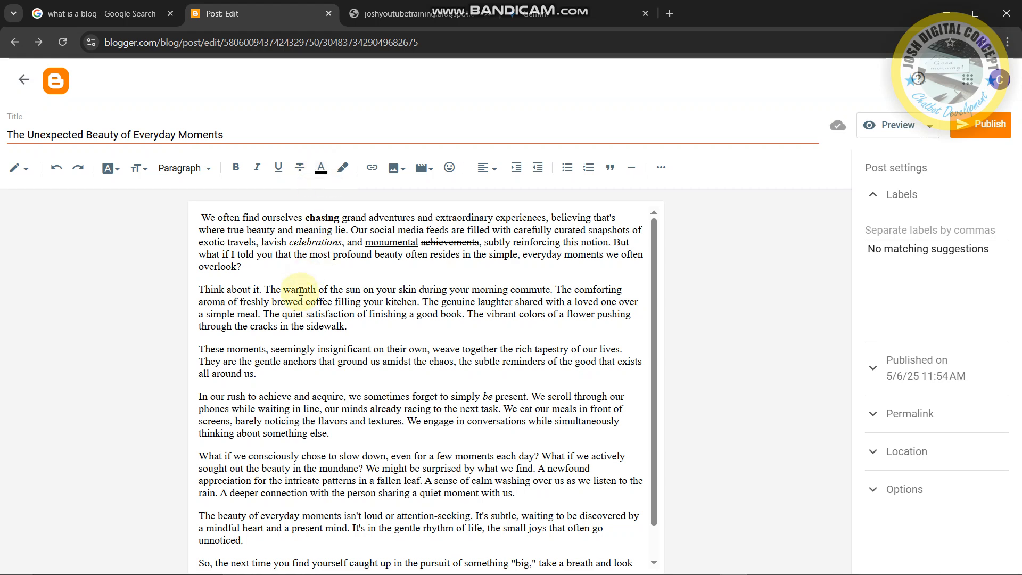
# Step: Give the word "warmth" in the second paragraph white text on a black highlight
pyautogui.click(320, 168)
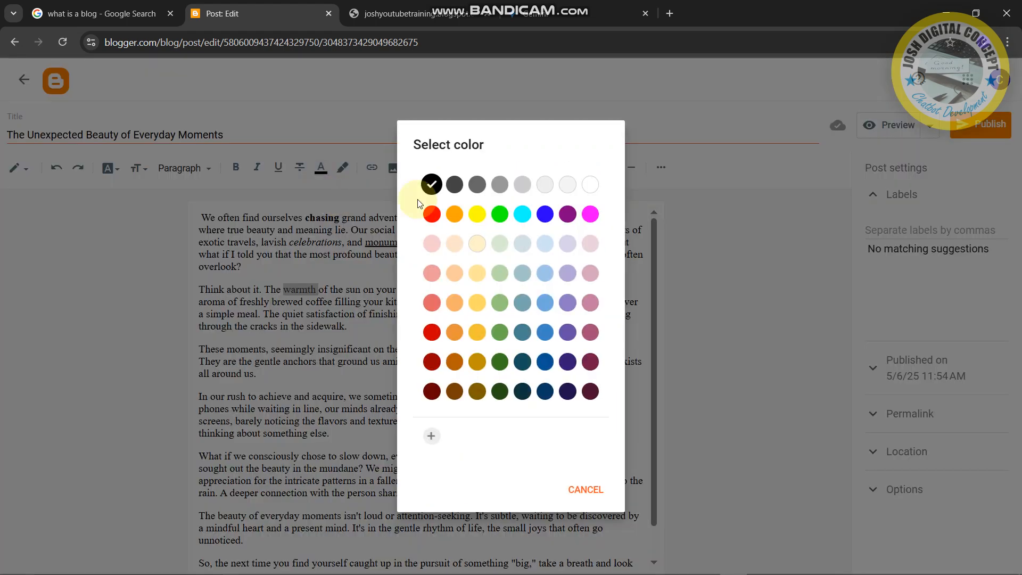
pyautogui.click(596, 181)
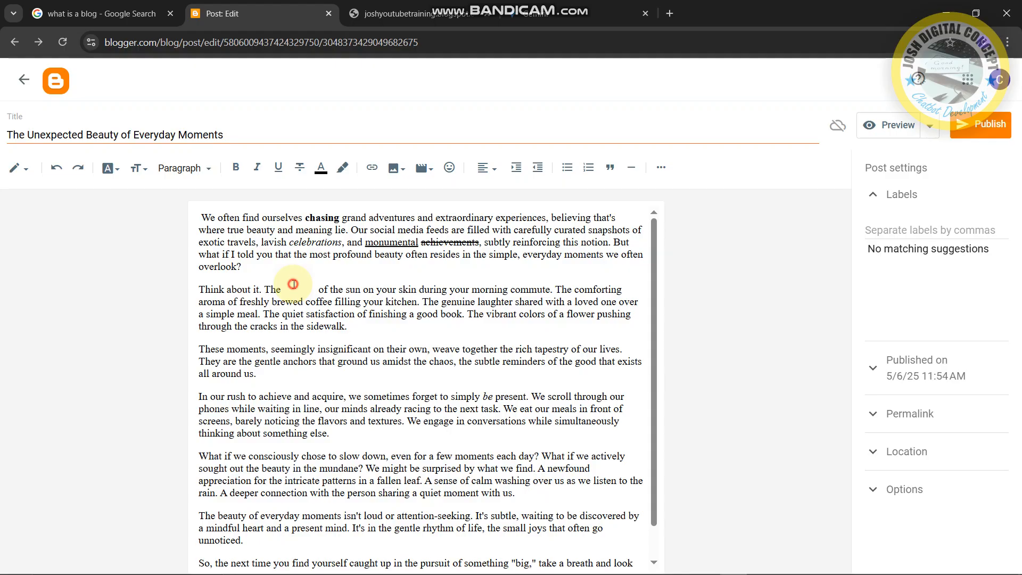
pyautogui.click(342, 169)
pyautogui.click(433, 185)
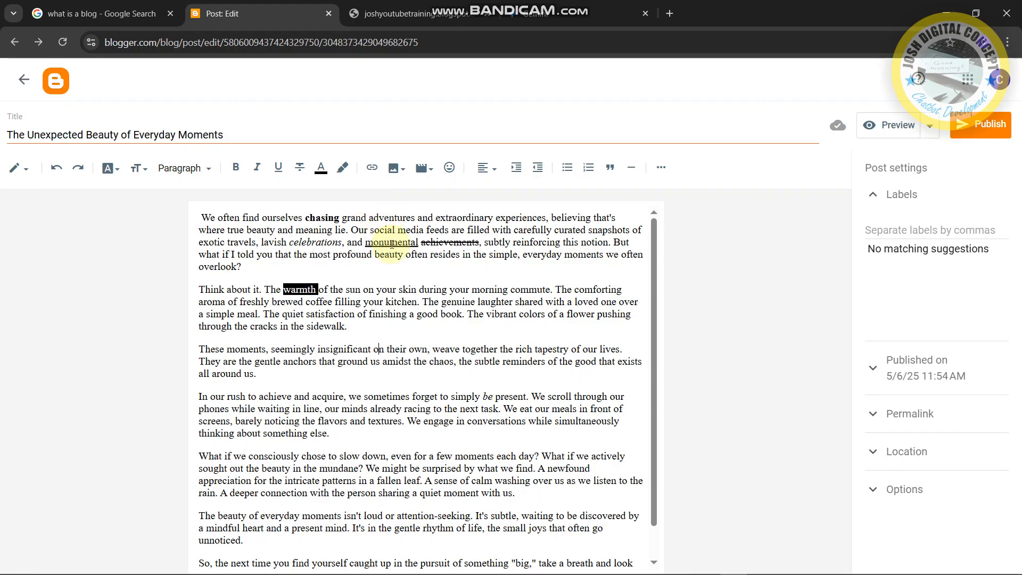
# Step: Link the word "during" in the second paragraph to google.com, set to open in a new window
pyautogui.click(371, 167)
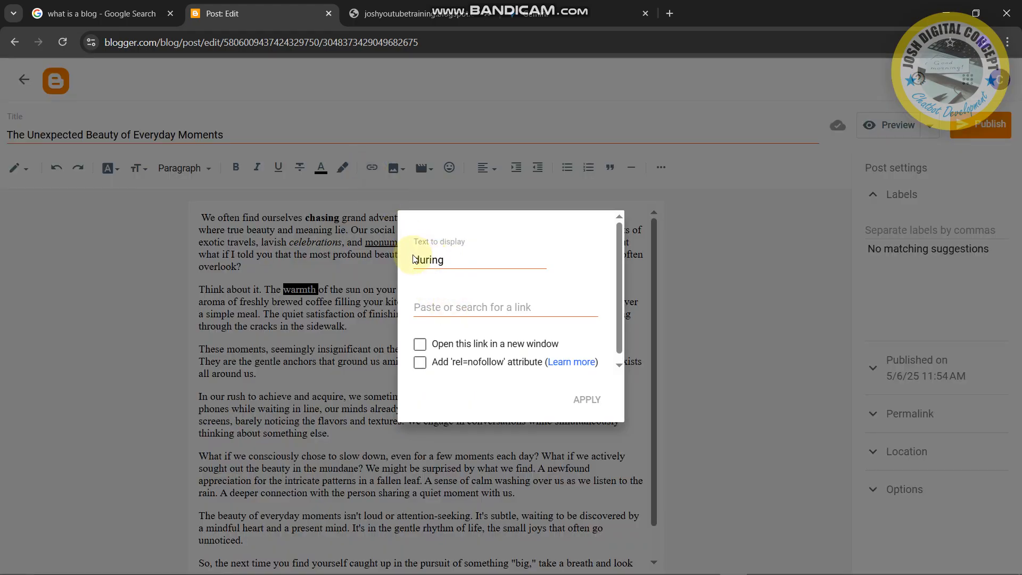
pyautogui.click(450, 305)
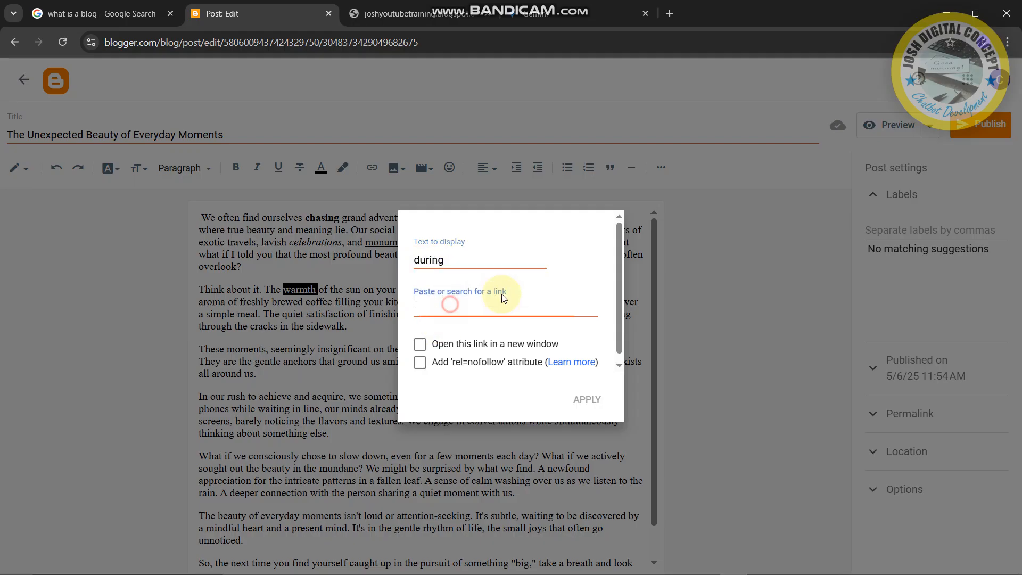
pyautogui.write('googl')
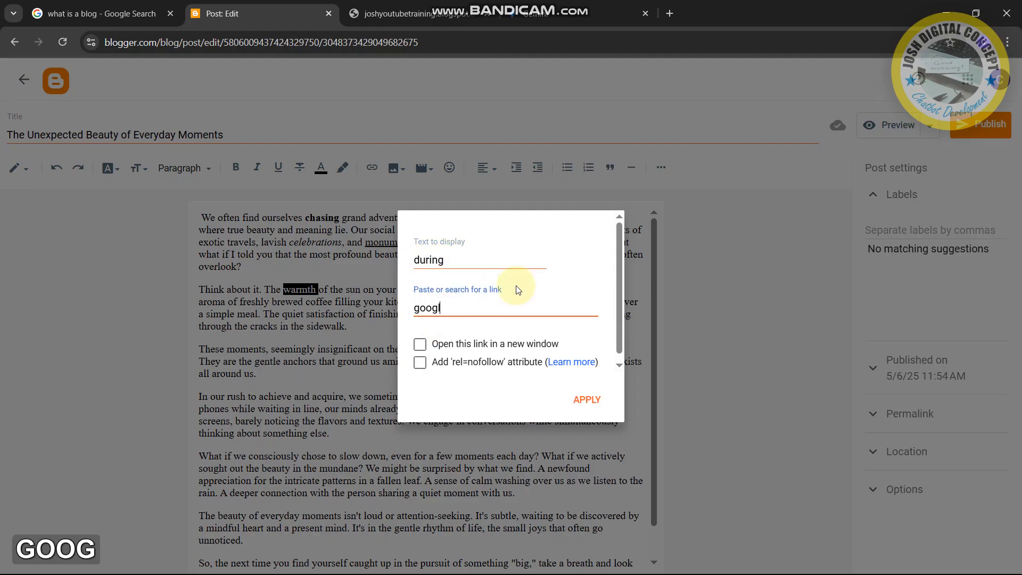
pyautogui.write('e.com')
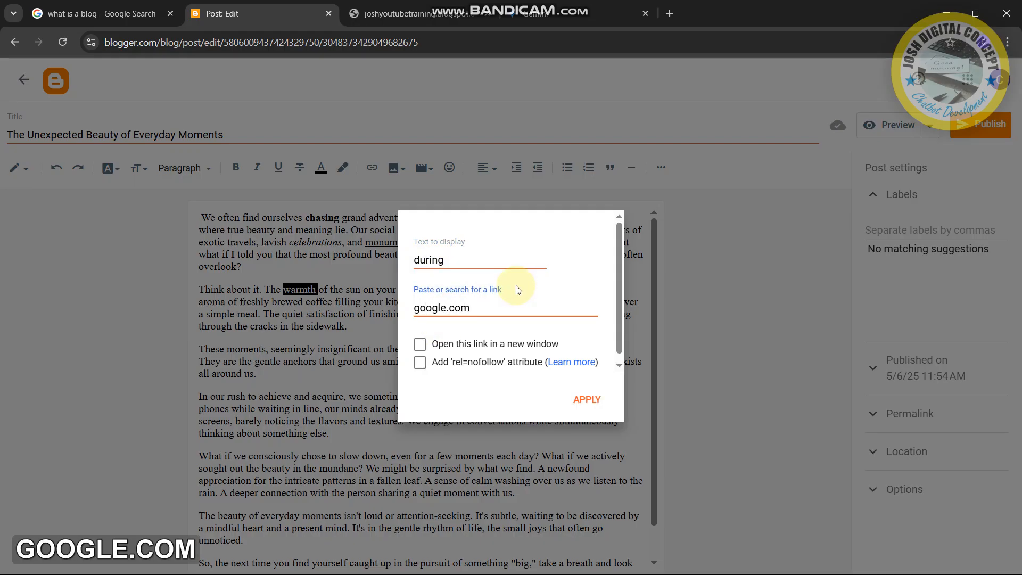
pyautogui.click(420, 344)
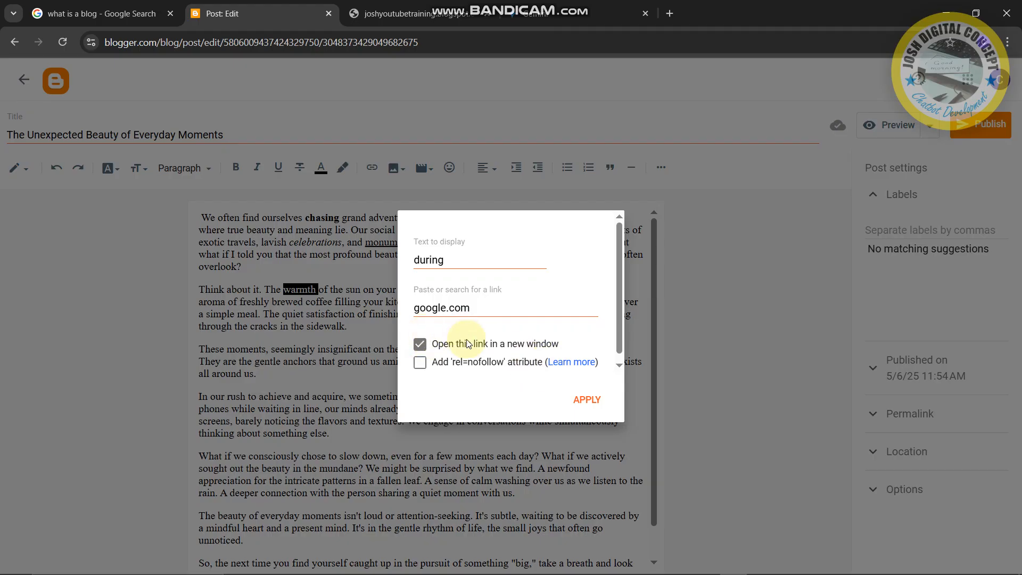
pyautogui.click(582, 407)
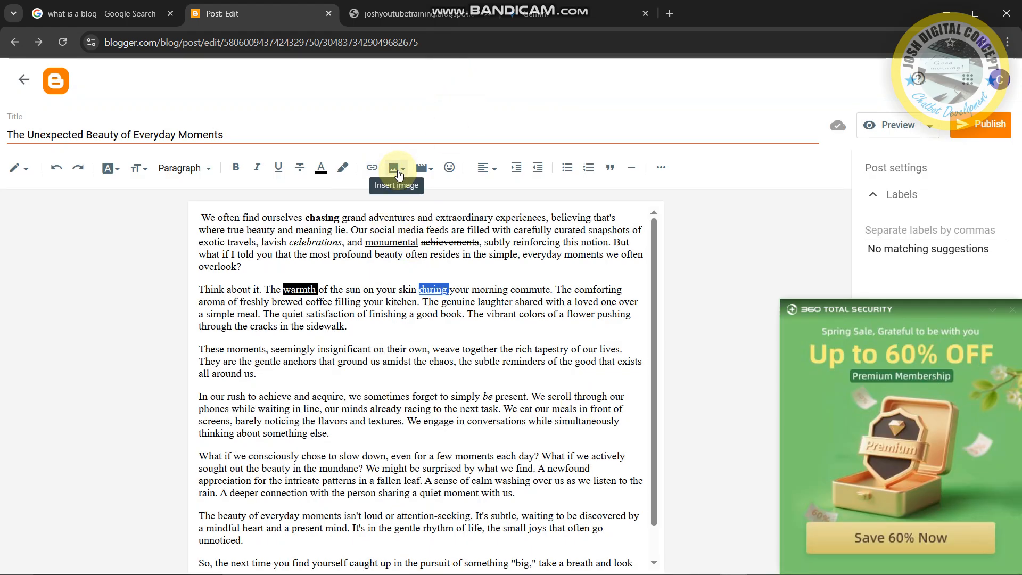
# Step: Examine the sources for inserting images, including Photos and Blogger, along with the video and special-character options
pyautogui.click(398, 172)
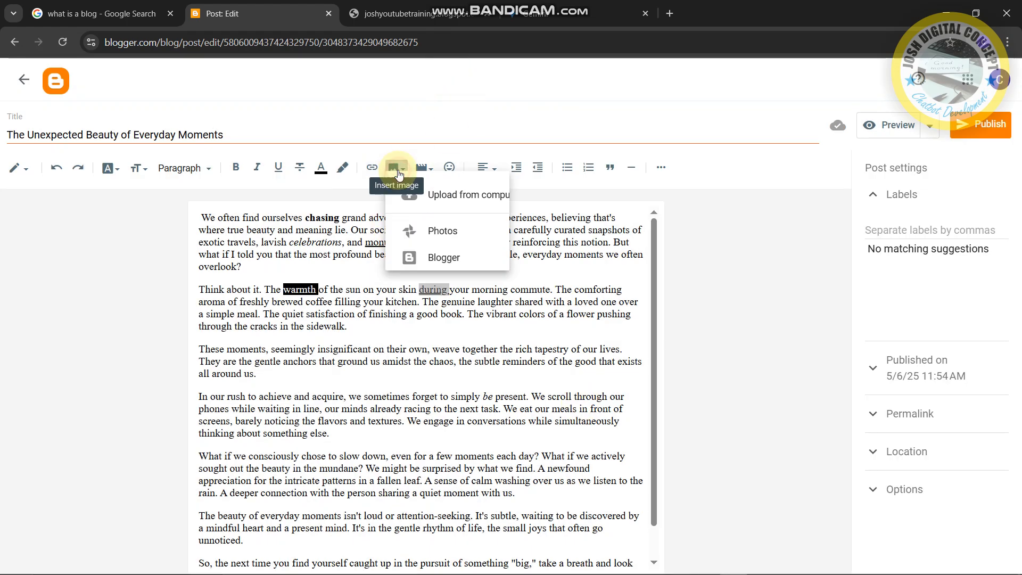
pyautogui.click(491, 202)
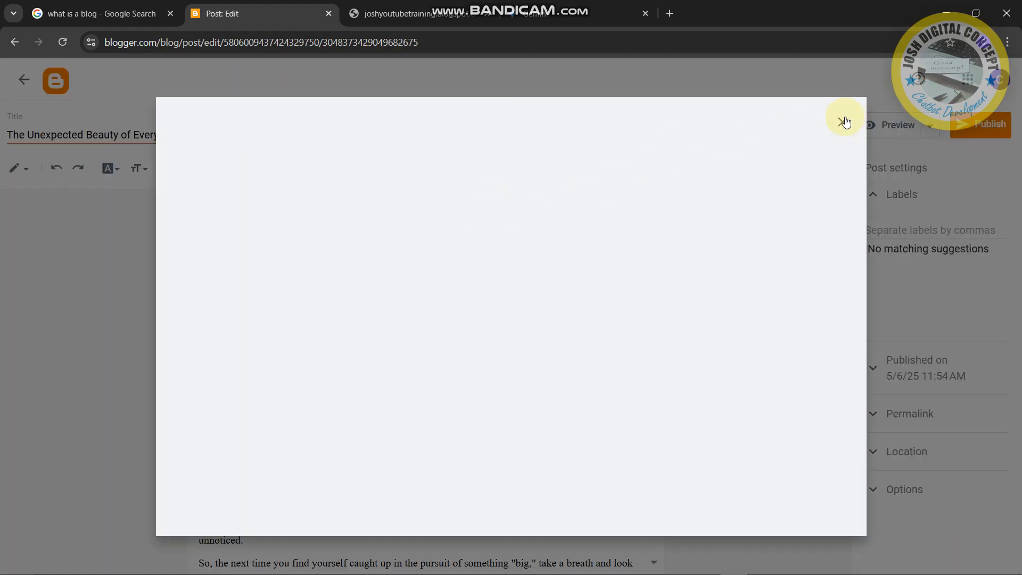
pyautogui.click(846, 122)
pyautogui.click(396, 167)
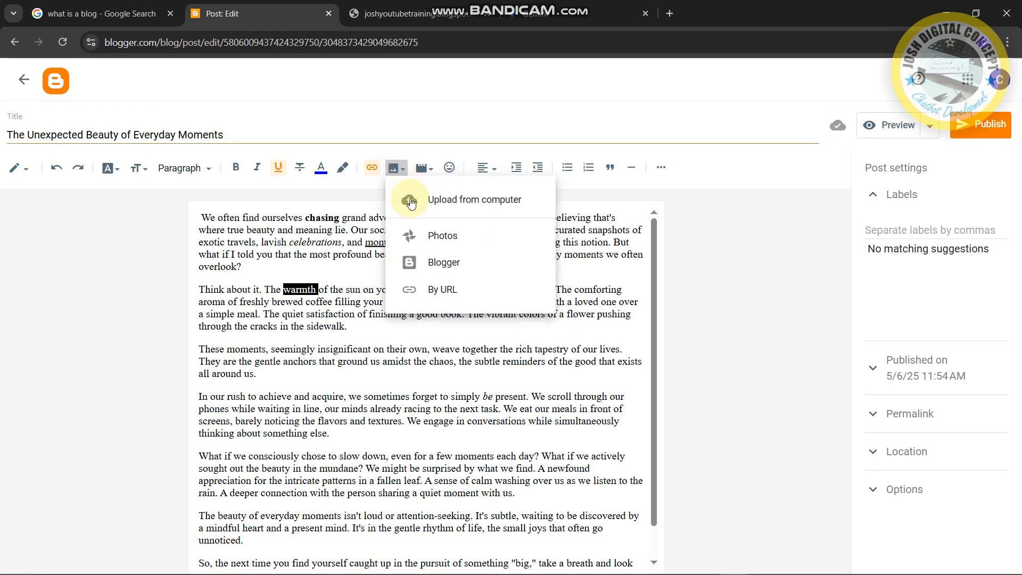
pyautogui.click(469, 262)
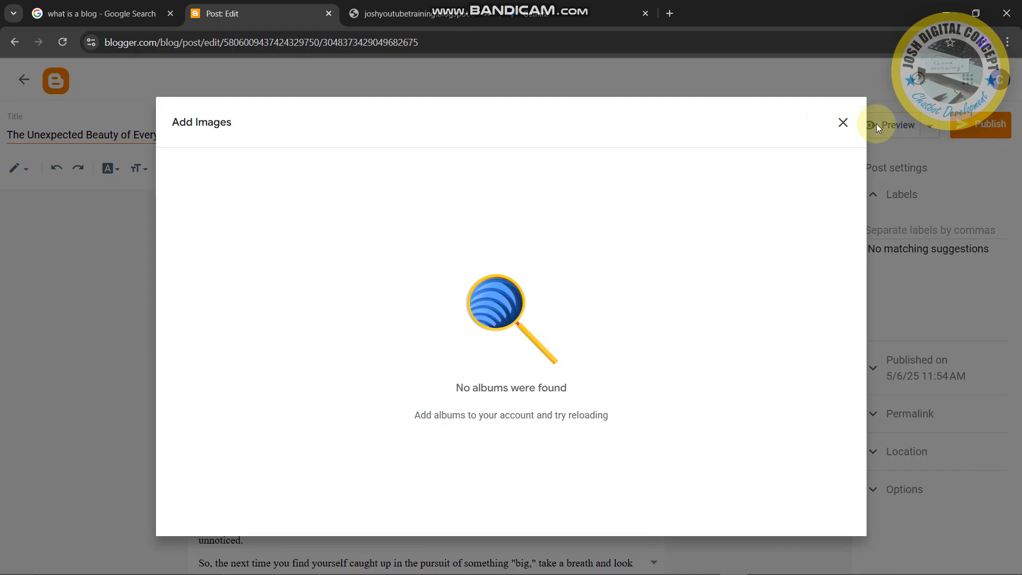
pyautogui.click(845, 124)
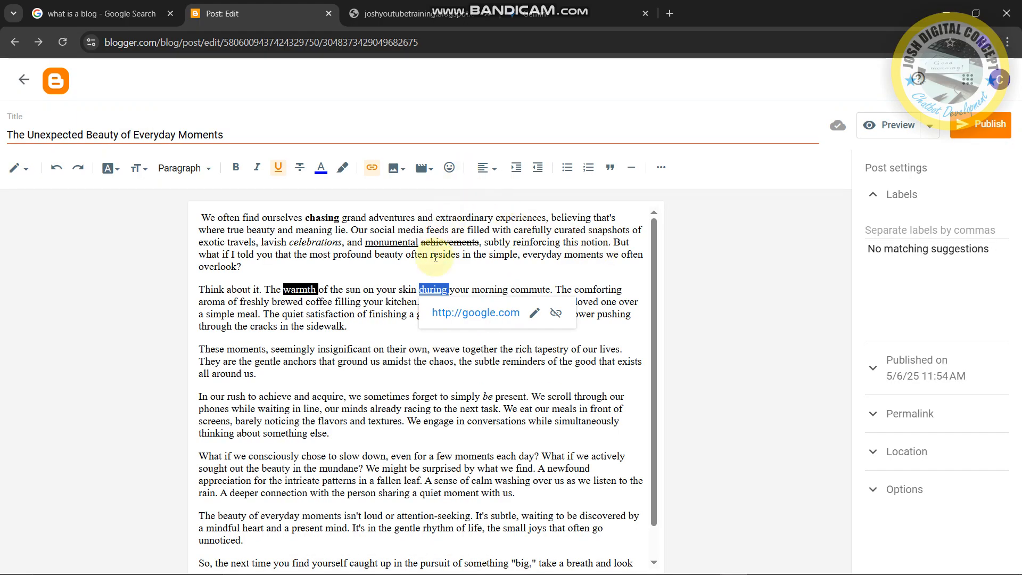
pyautogui.click(430, 246)
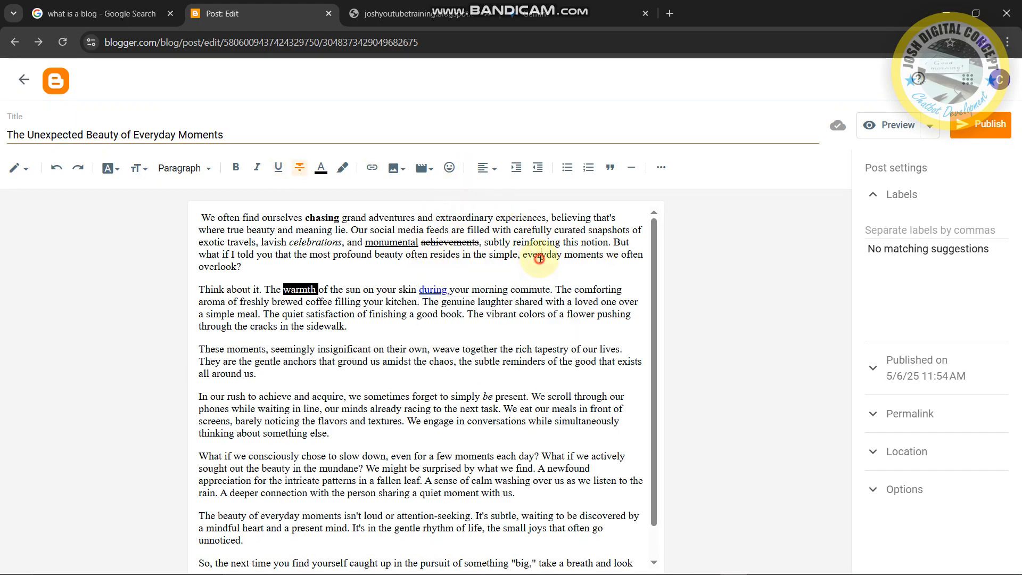
pyautogui.click(395, 168)
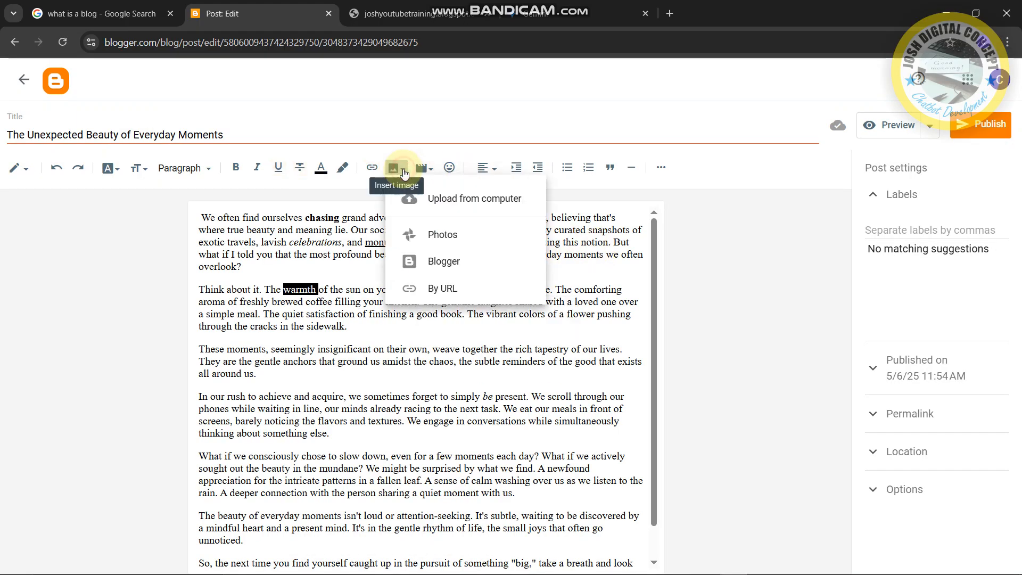
pyautogui.click(494, 235)
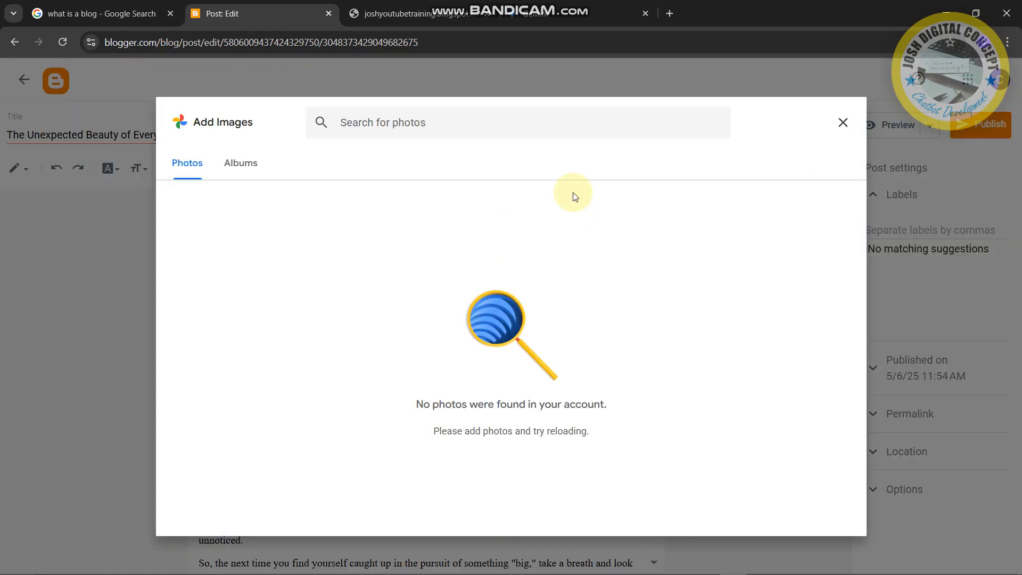
pyautogui.press('Escape')
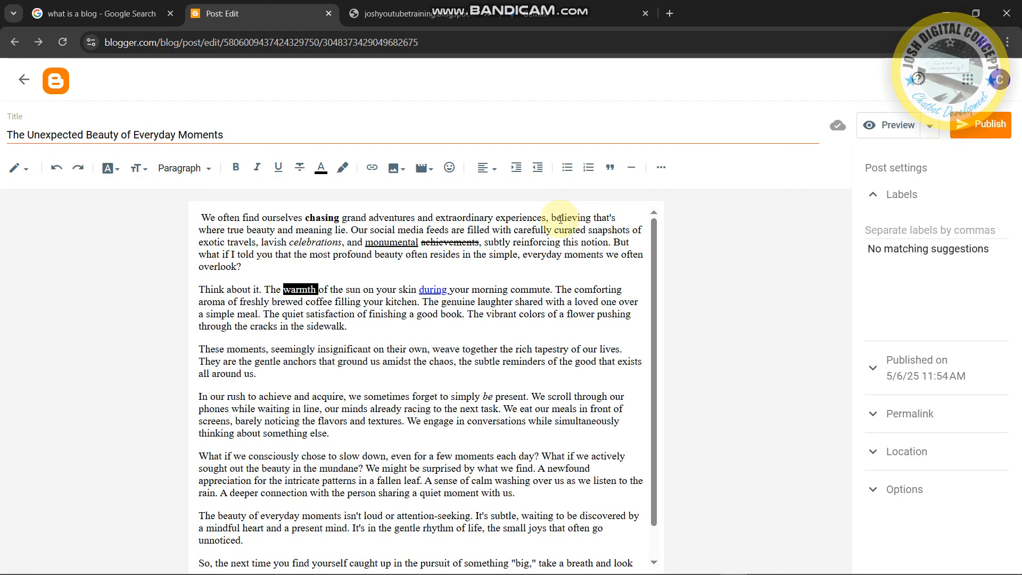
pyautogui.click(431, 169)
pyautogui.click(426, 168)
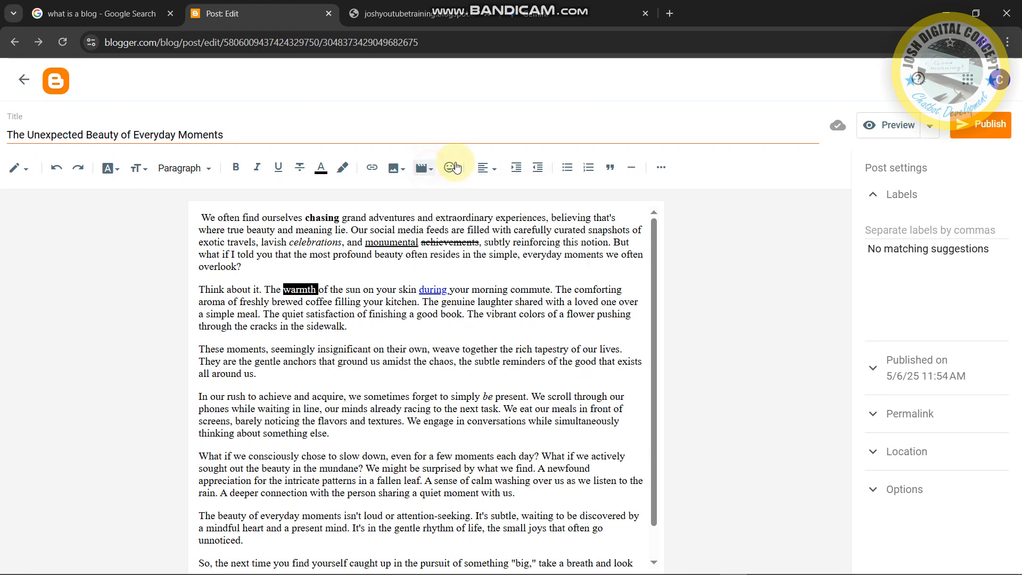
pyautogui.click(449, 168)
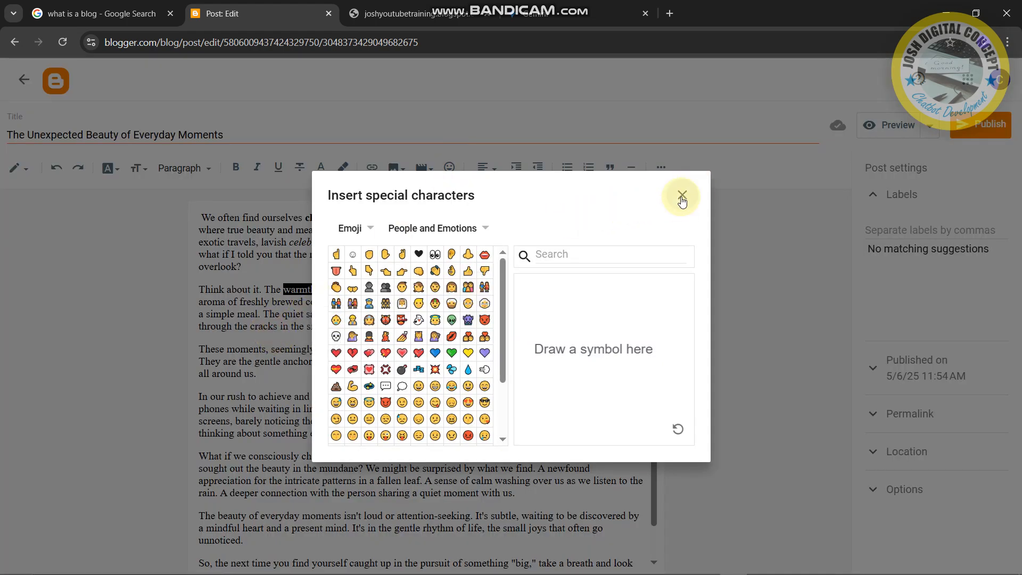
# Step: Center-align the second paragraph of the post, the one starting with "Think about it"
pyautogui.click(483, 169)
pyautogui.click(483, 168)
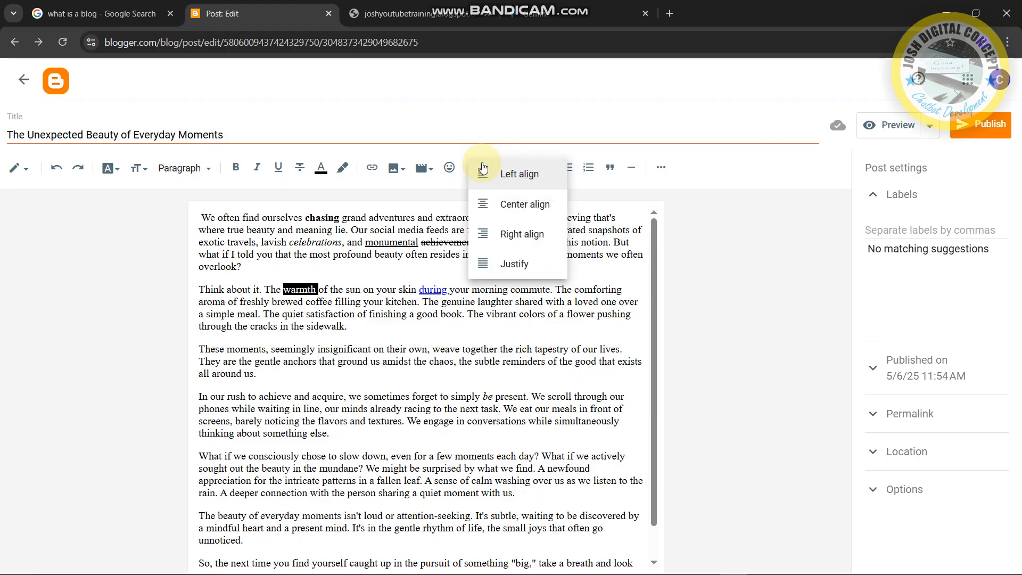
pyautogui.moveTo(367, 349); pyautogui.dragTo(193, 292)
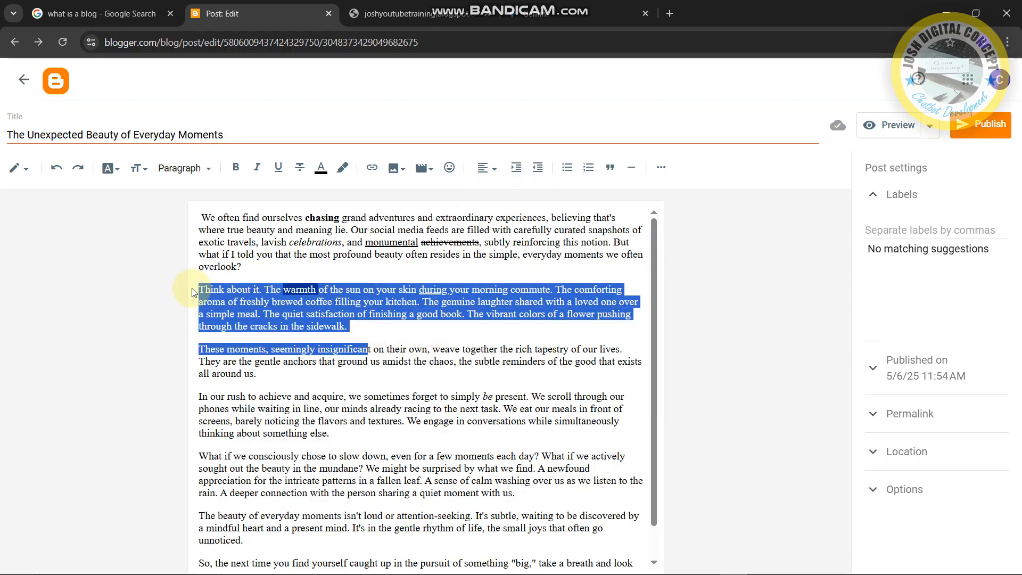
pyautogui.click(321, 314)
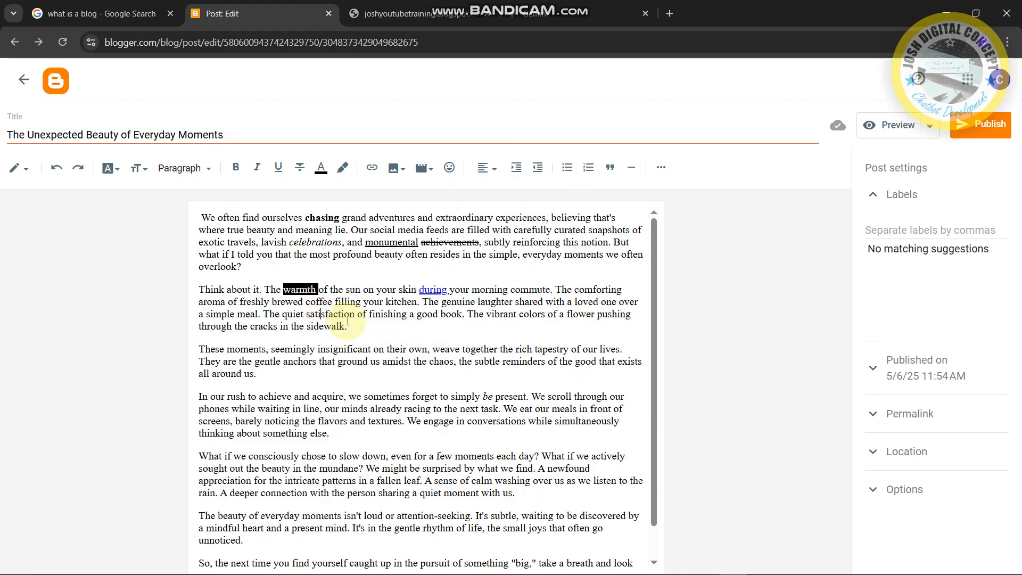
pyautogui.moveTo(357, 325); pyautogui.dragTo(200, 289)
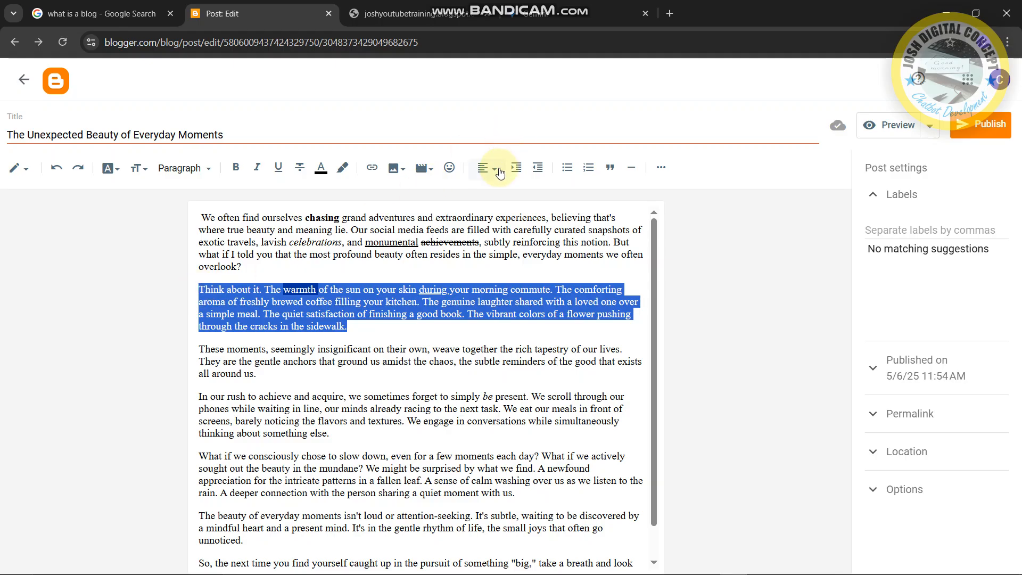
pyautogui.click(482, 167)
pyautogui.click(508, 201)
# Step: Indent the first paragraph by one level and format it as a numbered list after trying the bulleted style
pyautogui.click(482, 336)
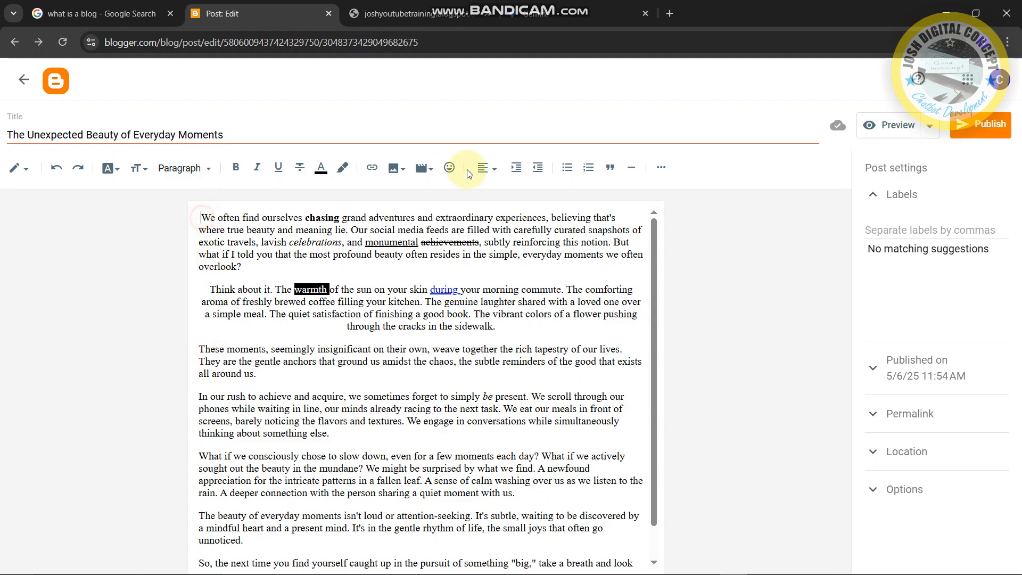
pyautogui.click(516, 168)
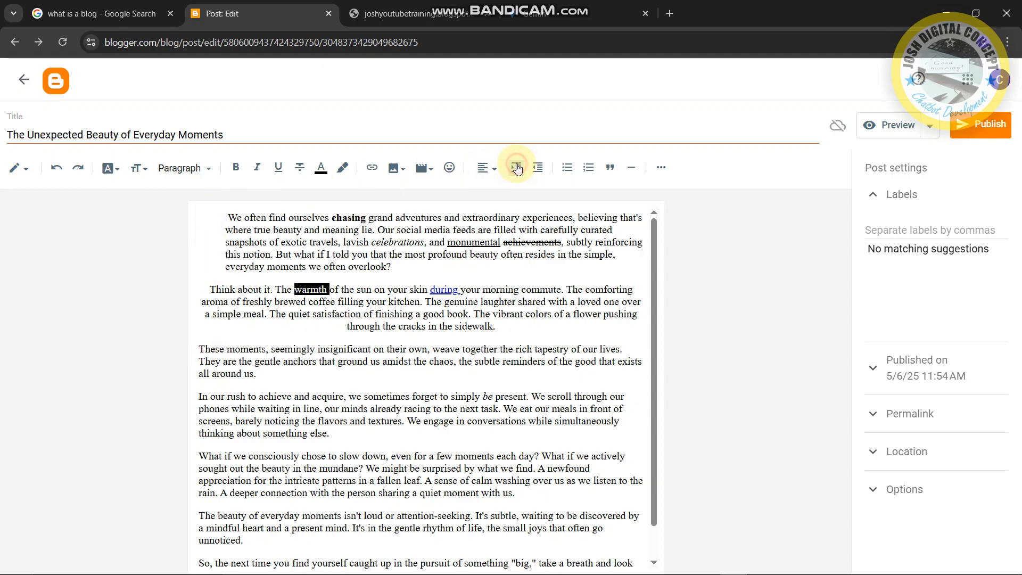
pyautogui.click(517, 168)
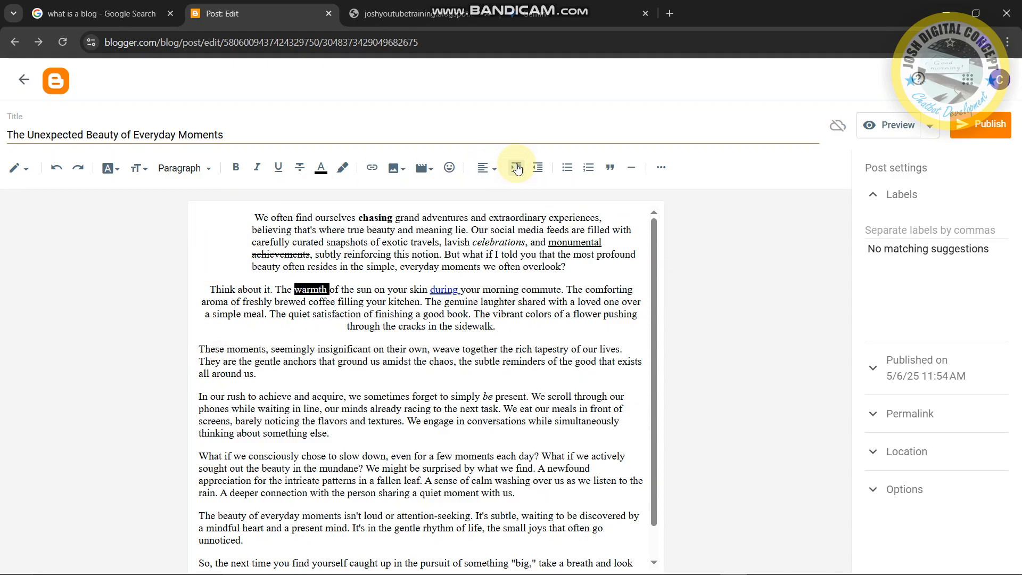
pyautogui.click(537, 169)
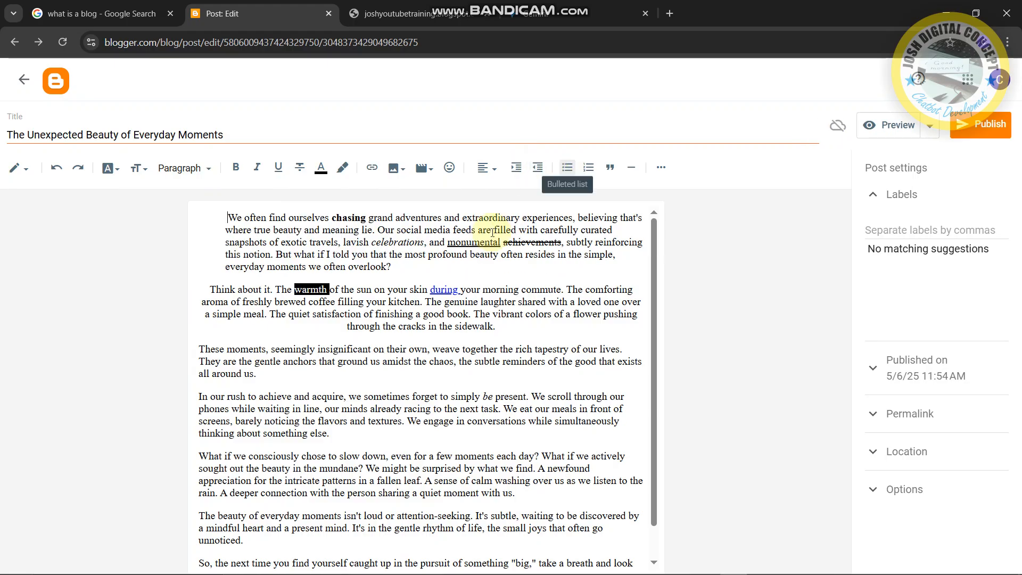
pyautogui.click(569, 168)
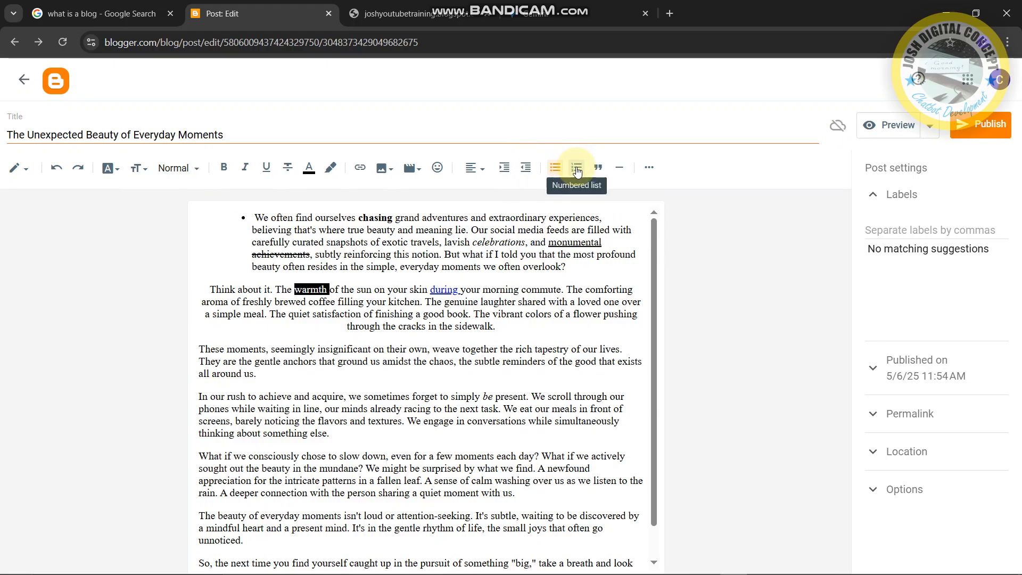
pyautogui.click(581, 172)
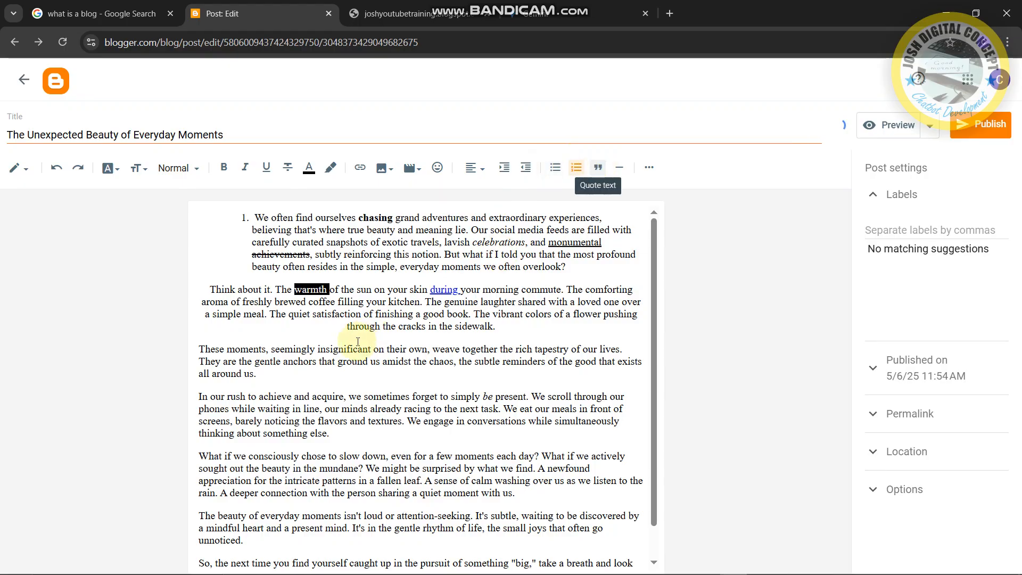
# Step: Format the paragraph starting "The beauty of everyday moments" as quoted text and insert a horizontal line within it, after "mindful heart a"
pyautogui.scroll(-1, 334, 359)
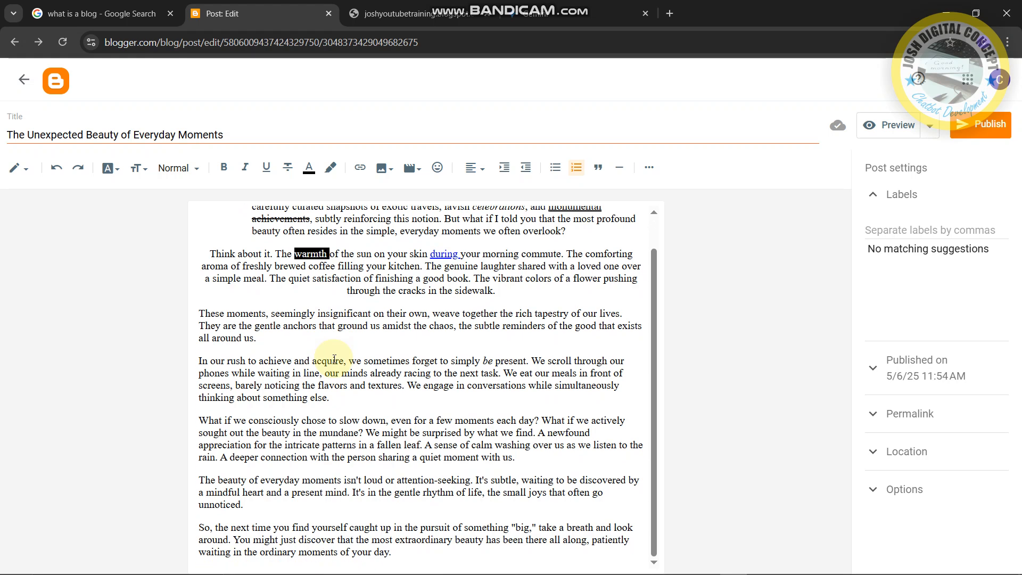
pyautogui.click(273, 495)
pyautogui.click(612, 168)
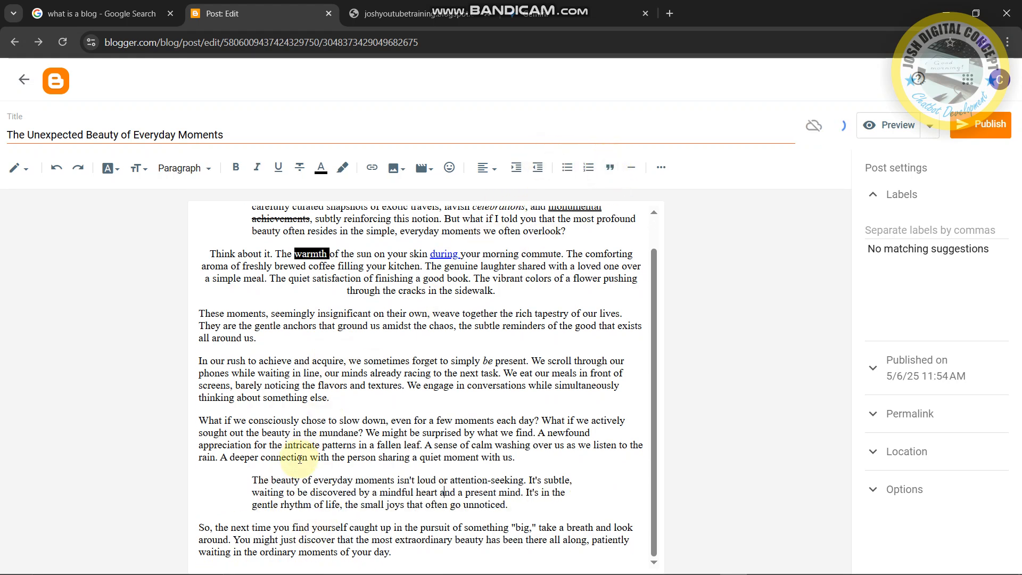
pyautogui.click(630, 170)
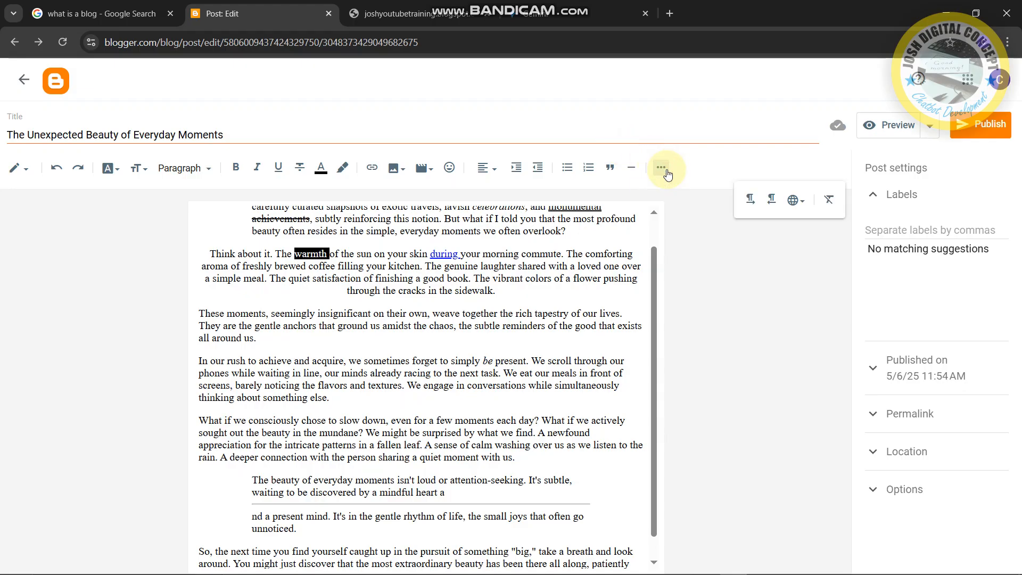
# Step: Publish the post "The Unexpected Beauty of Everyday Moments" to the blog
pyautogui.click(990, 126)
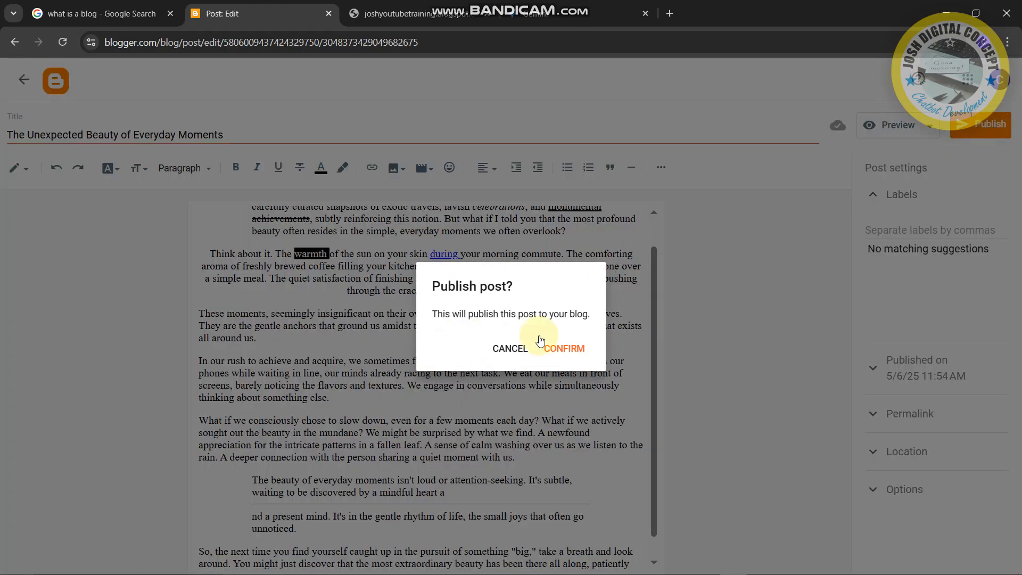
pyautogui.click(566, 349)
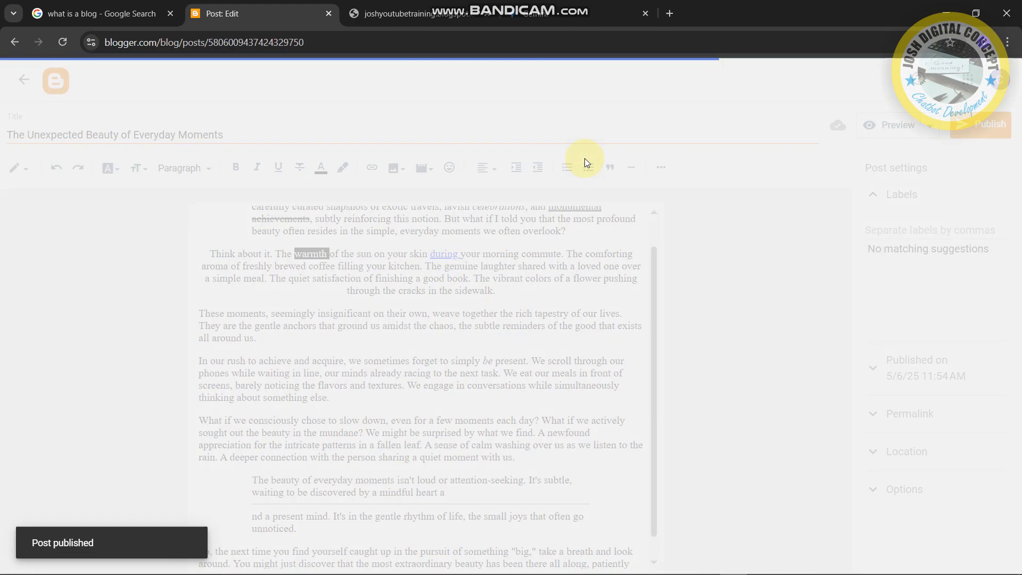
pyautogui.press('KP_Decimal')
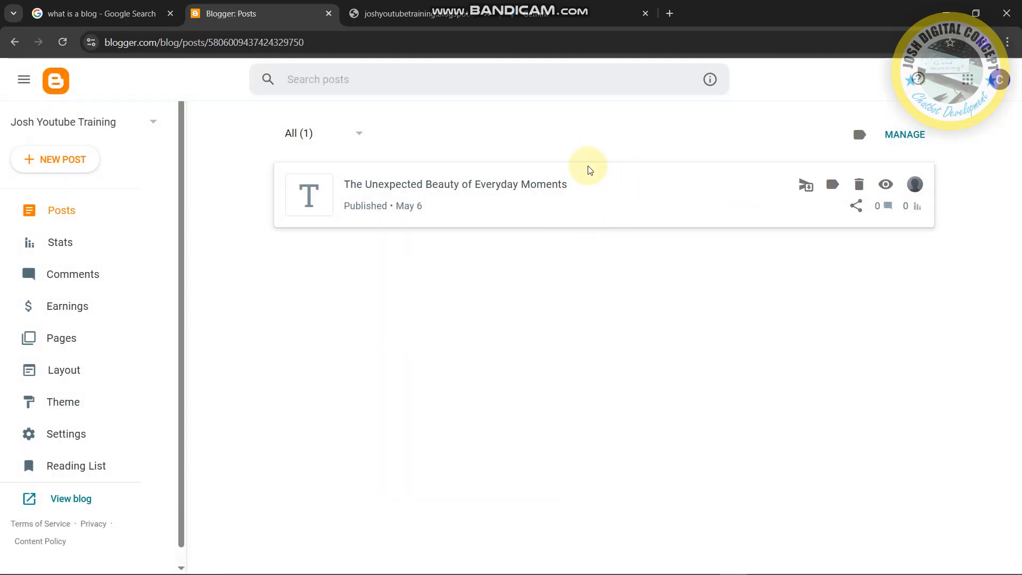
# Step: Open the full published post on the live blog, review its formatting, and return to the blog's home page
pyautogui.click(416, 7)
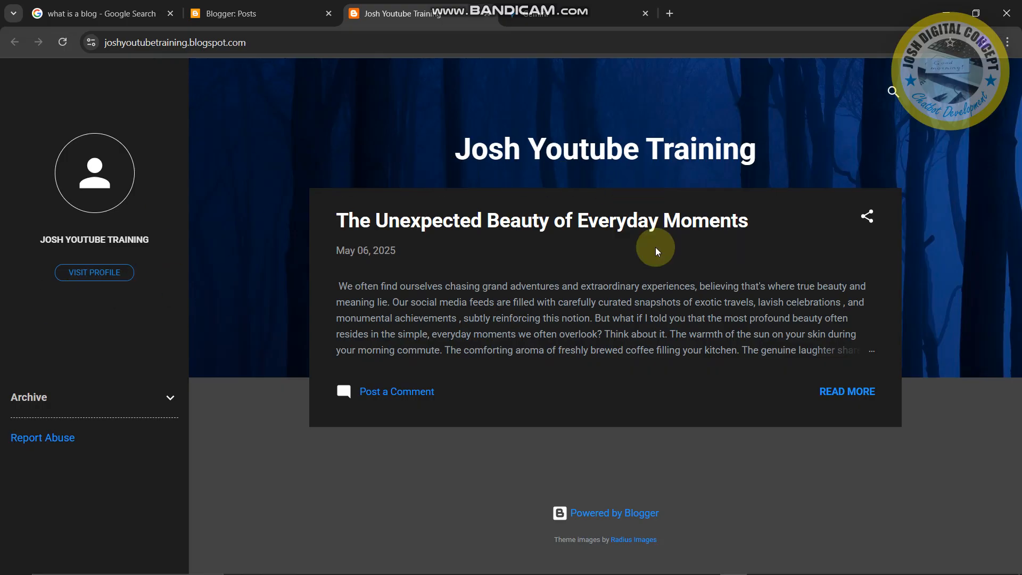
pyautogui.click(847, 395)
pyautogui.scroll(-10, 600, 322)
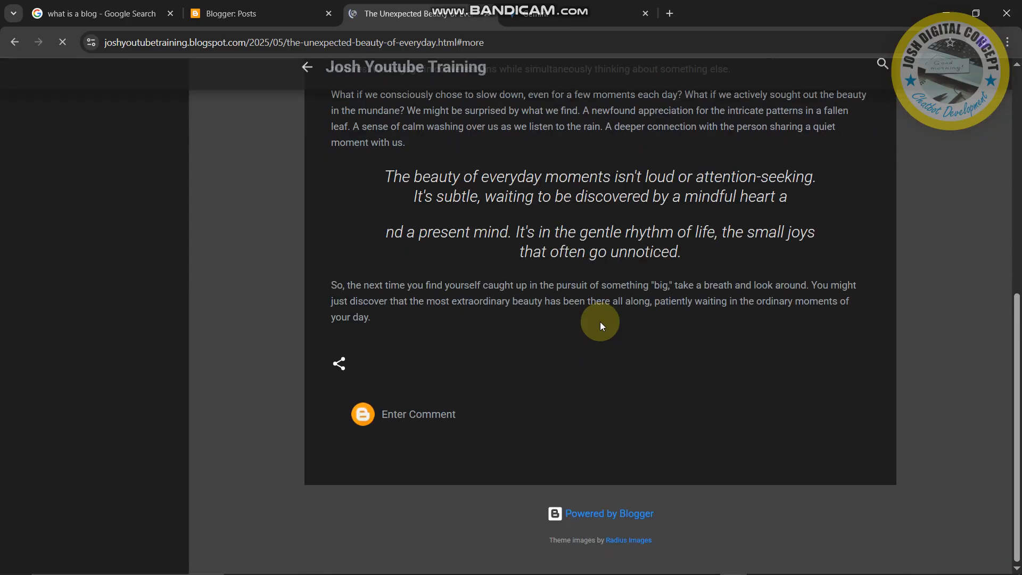
pyautogui.scroll(3, 599, 321)
pyautogui.scroll(-2, 600, 321)
pyautogui.scroll(6, 599, 321)
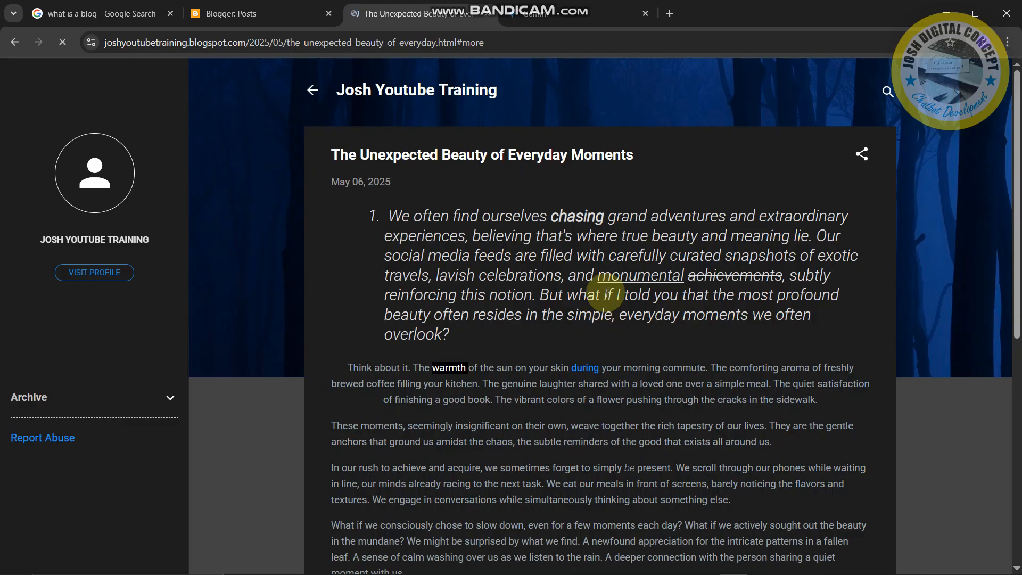
pyautogui.click(312, 89)
# Step: Return to the Blogger posts list, collapse and expand the navigation sidebar, and reveal the published post's management options
pyautogui.click(239, 11)
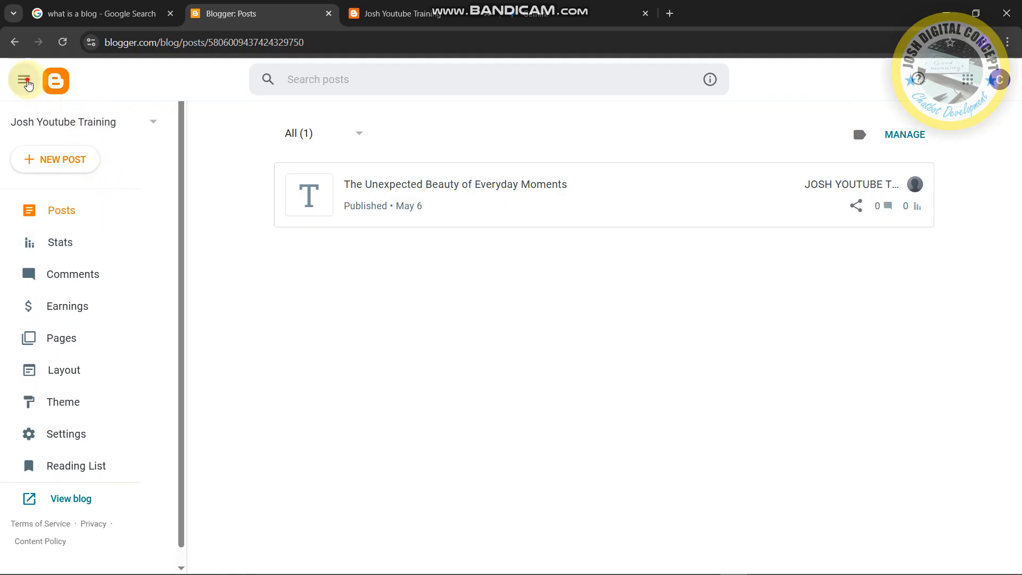
pyautogui.click(25, 80)
pyautogui.click(25, 80)
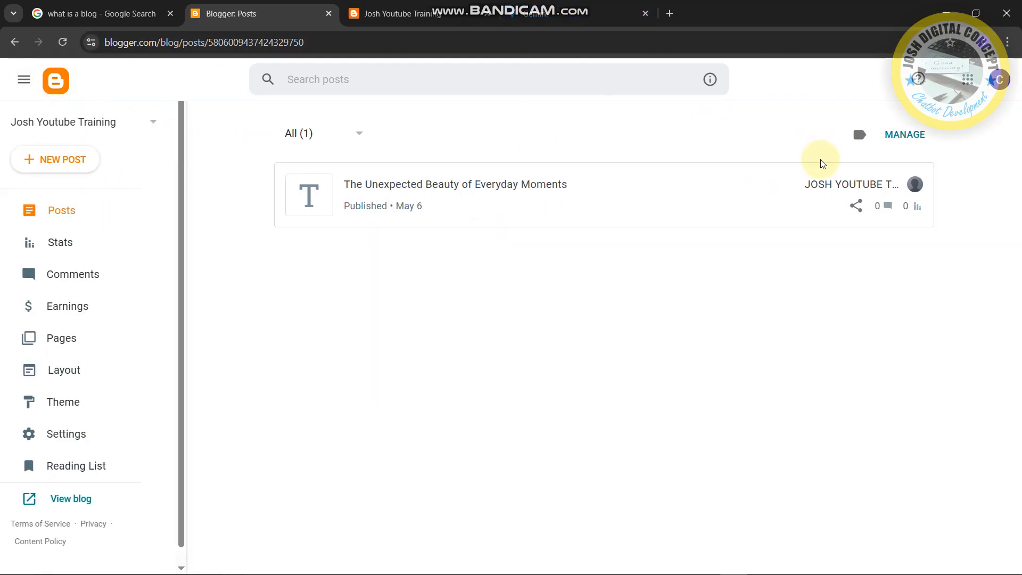
pyautogui.moveTo(839, 169)
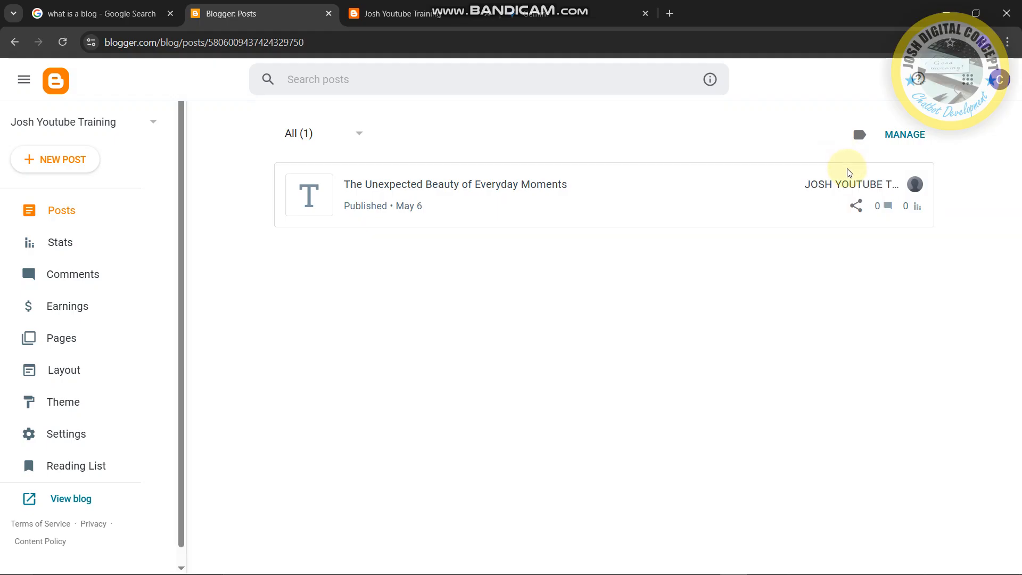
pyautogui.moveTo(850, 196)
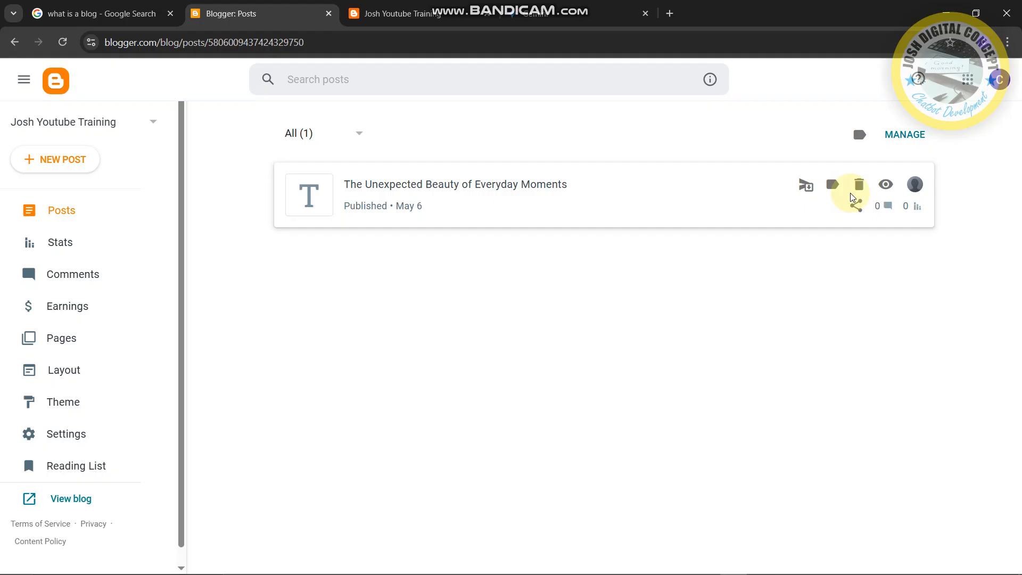